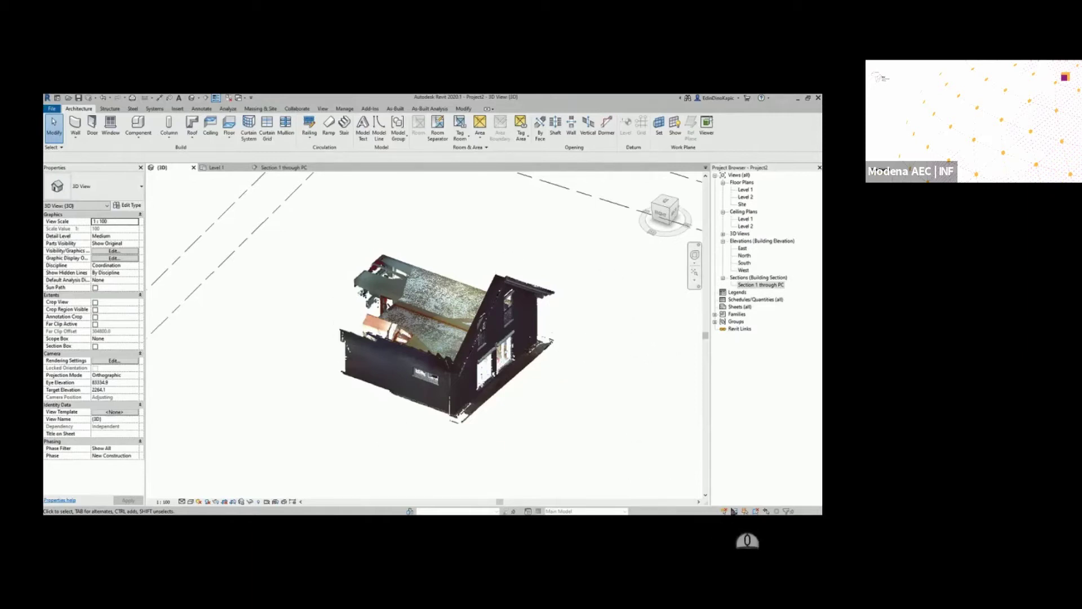
Enable selection of links, then select and deselect the house point cloud and inspect it from its other side in the 3D view.
click(722, 511)
click(483, 338)
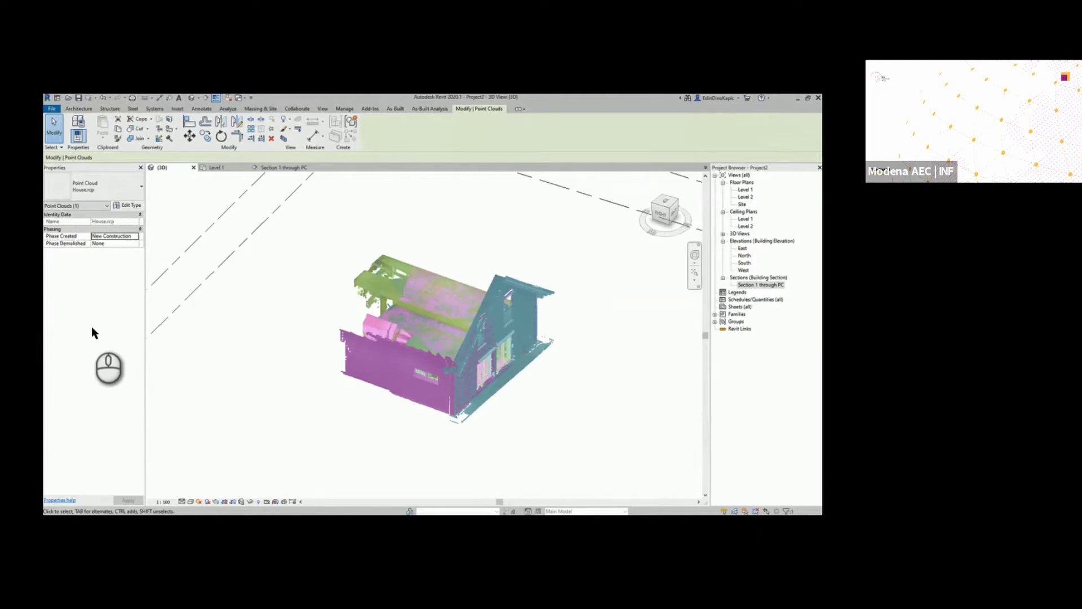
click(260, 345)
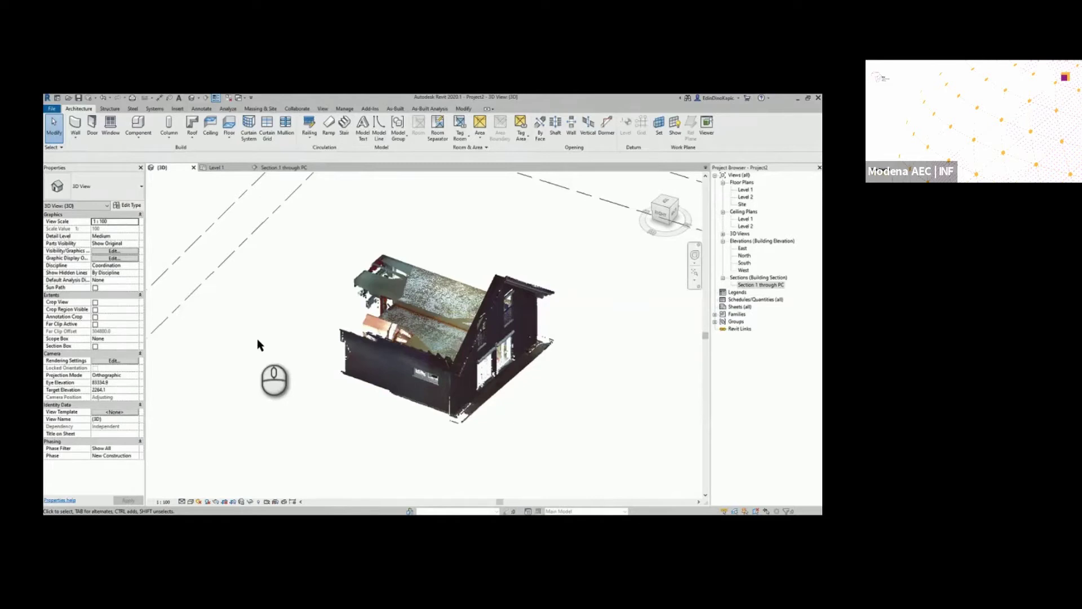
shift+middle_drag(547, 404, 336, 410)
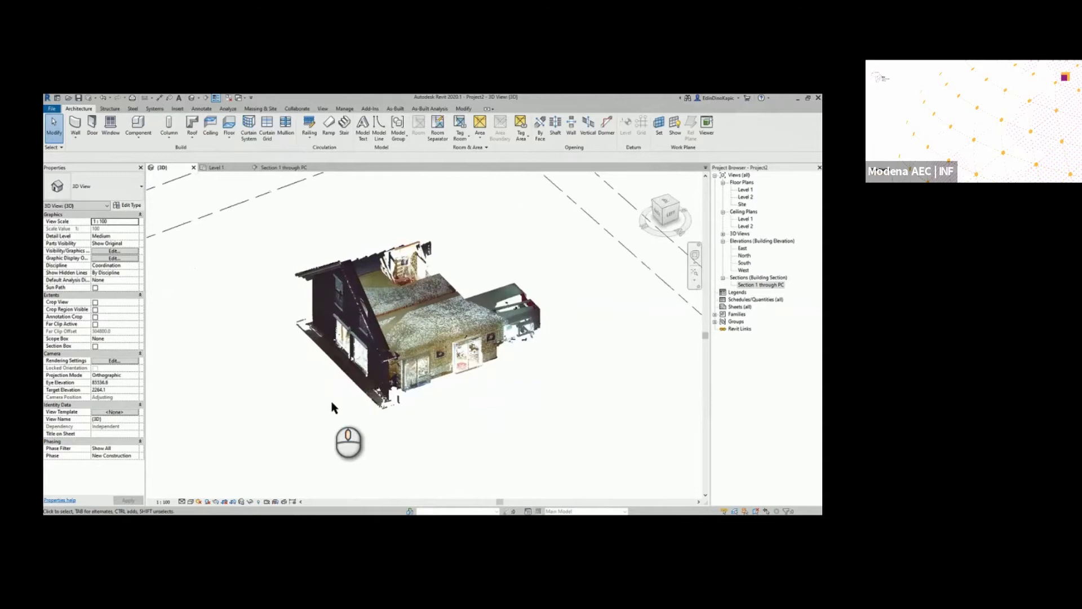
From the Level 1 floor plan, open the view of the section line that crosses the house.
click(226, 171)
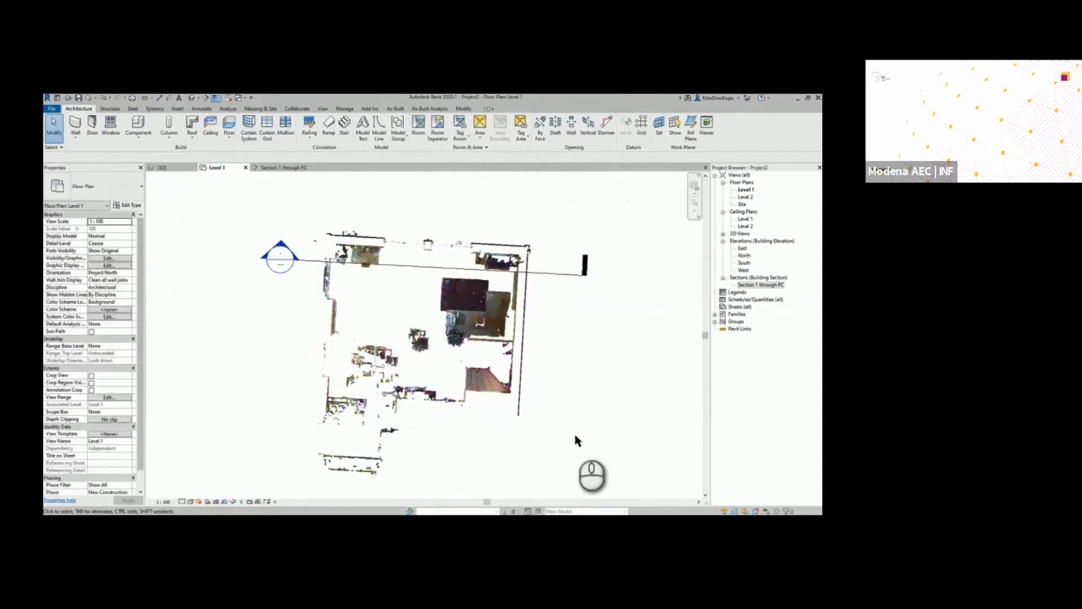
middle_drag(577, 440, 595, 426)
drag(325, 202, 572, 485)
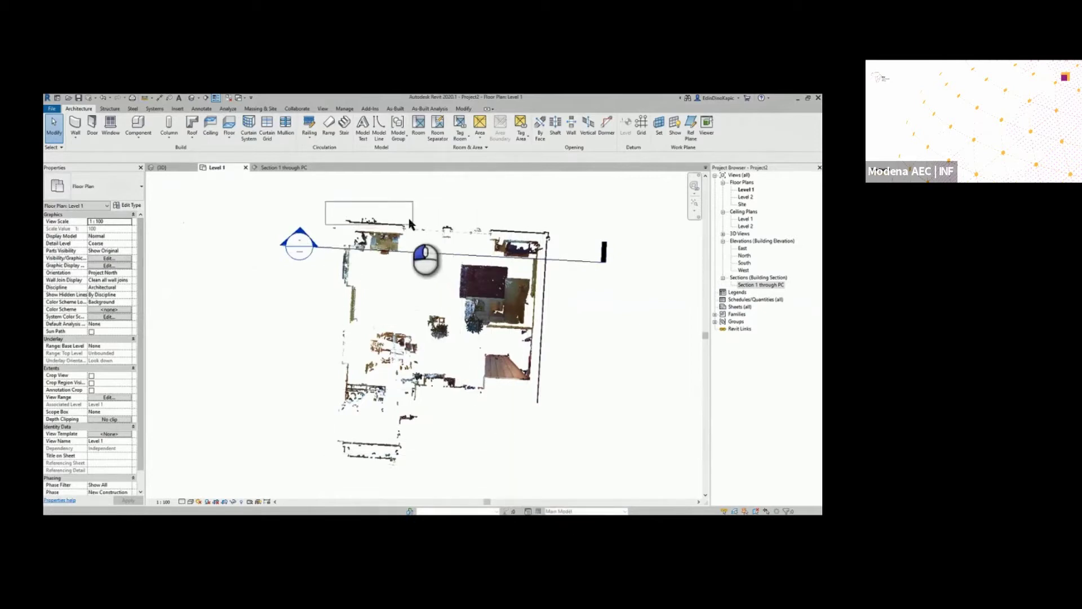
click(441, 256)
right_click(440, 256)
click(477, 308)
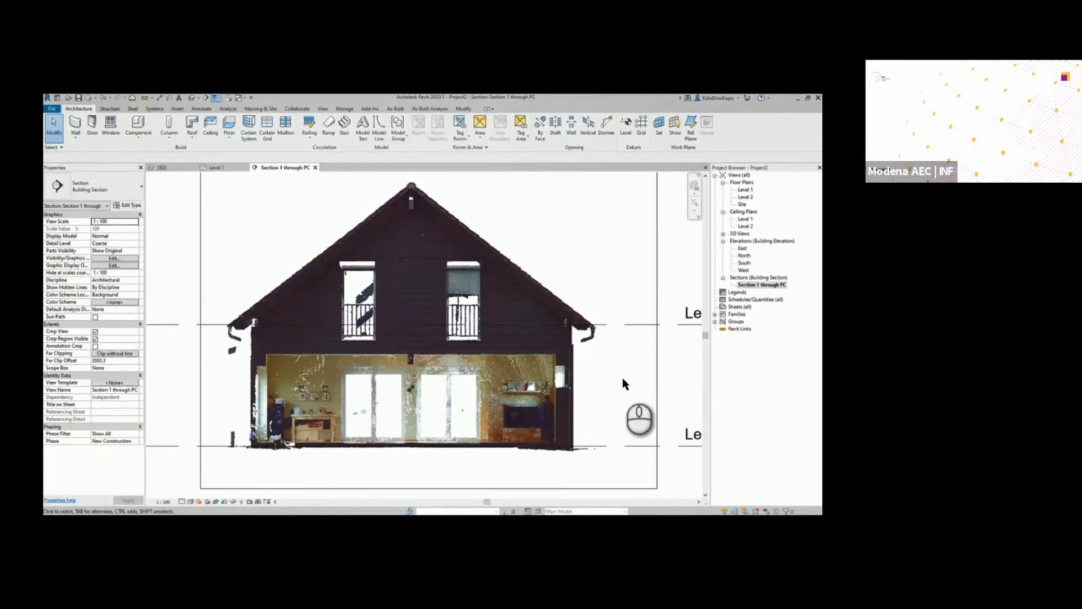
Examine the point cloud in Section 1 through PC up close and in the East elevation.
scroll(434, 418, up, 3)
middle_drag(434, 419, 445, 421)
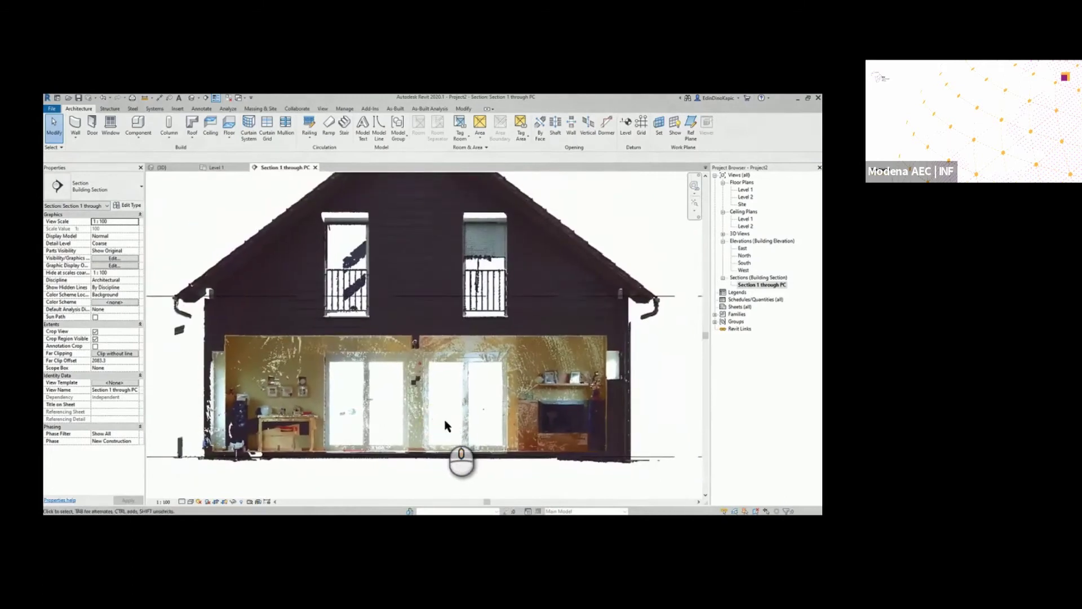
scroll(445, 426, down, 3)
drag(248, 221, 319, 251)
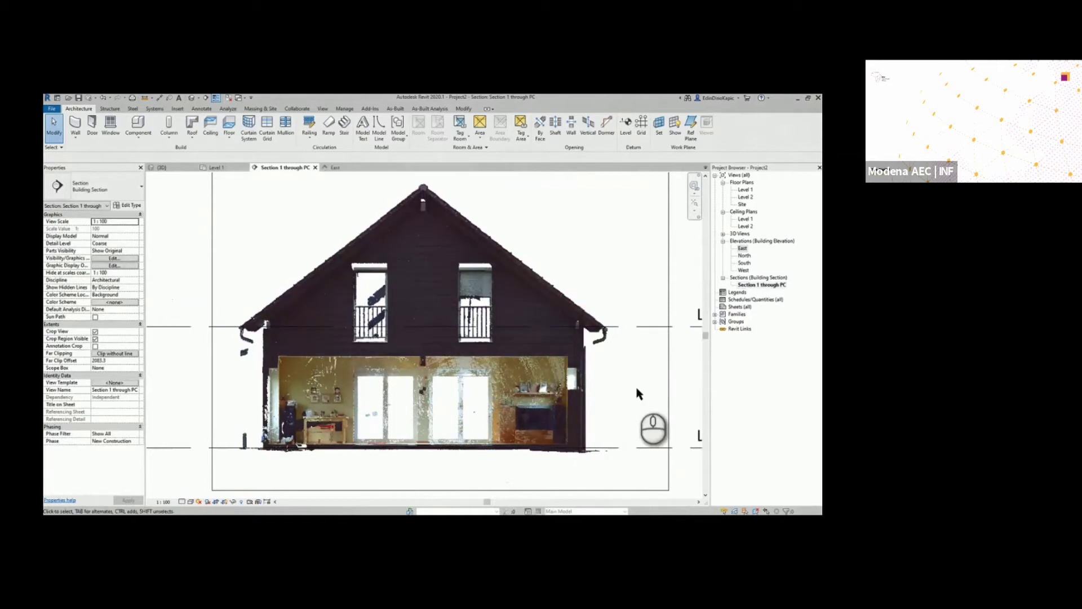
click(336, 167)
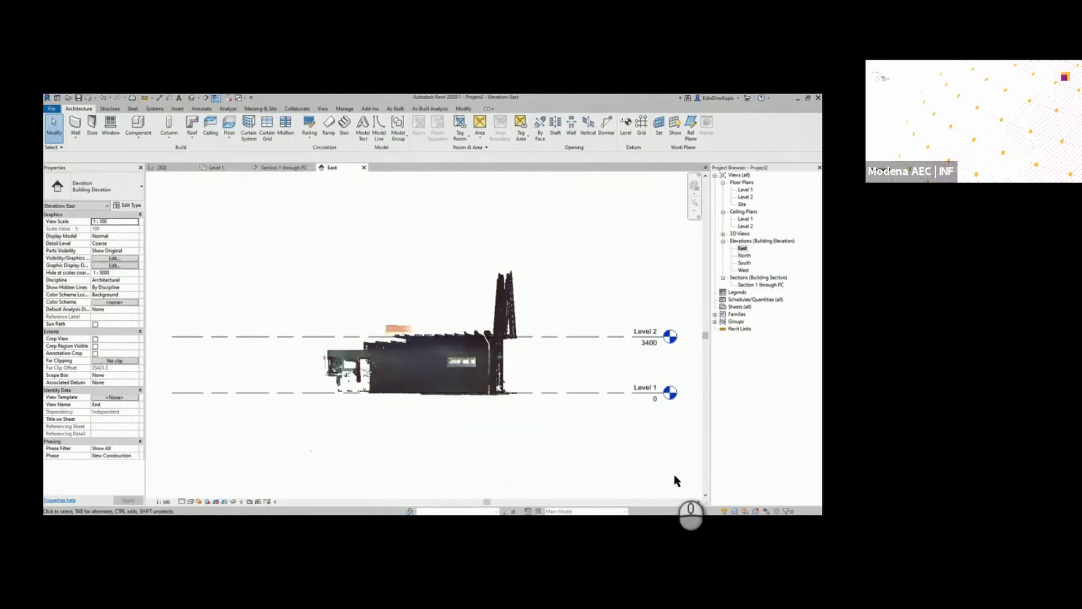
In the Level 1 floor plan, draw a Generic - 375mm basic wall along the western segment of the scanned upper facade.
click(221, 168)
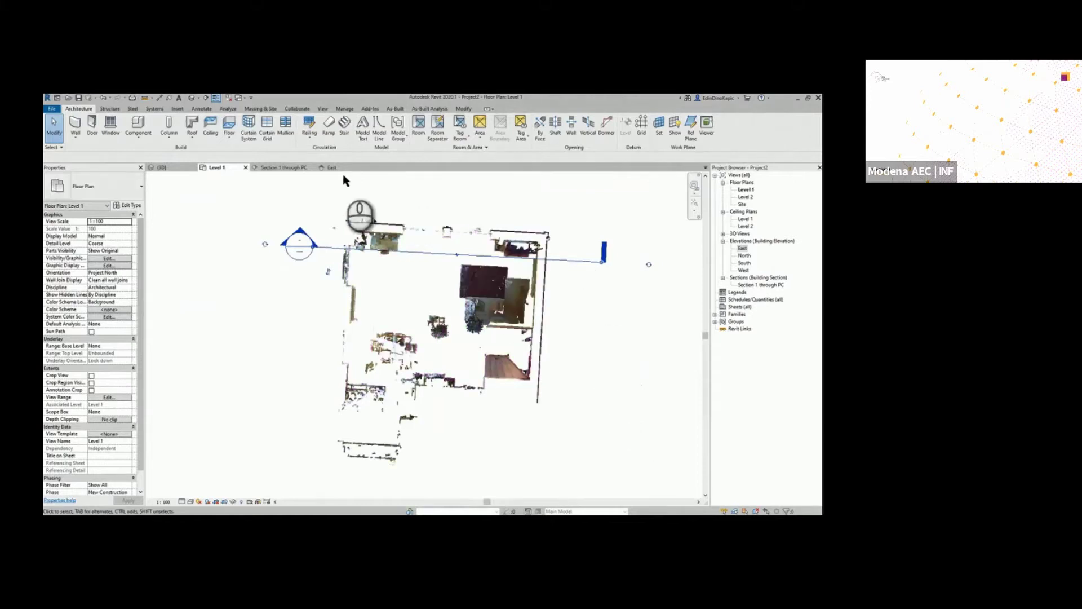
click(91, 155)
click(105, 189)
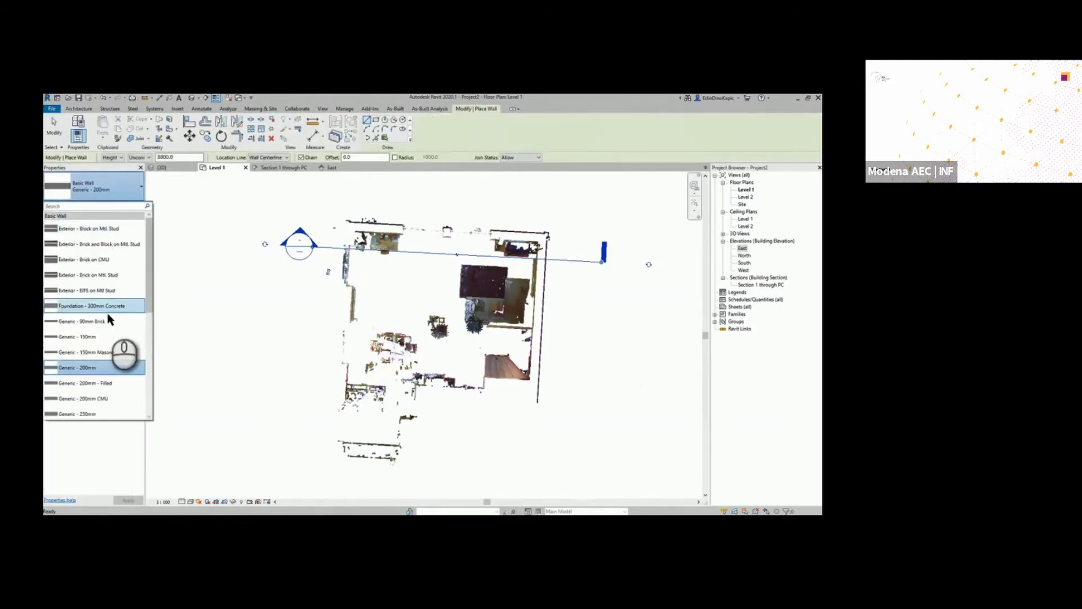
scroll(110, 327, down, 2)
click(111, 385)
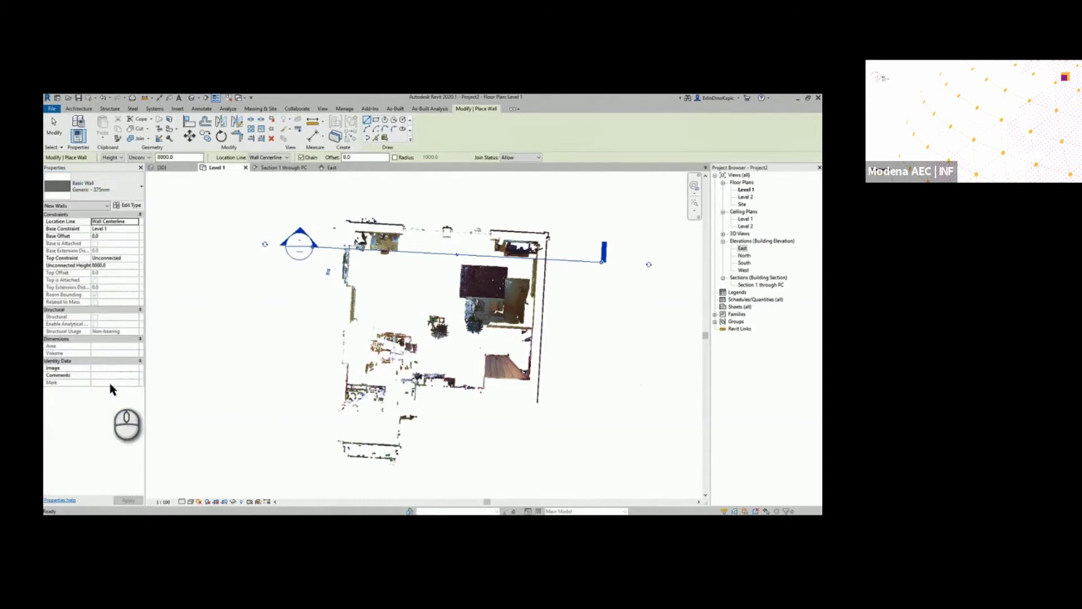
scroll(427, 244, up, 5)
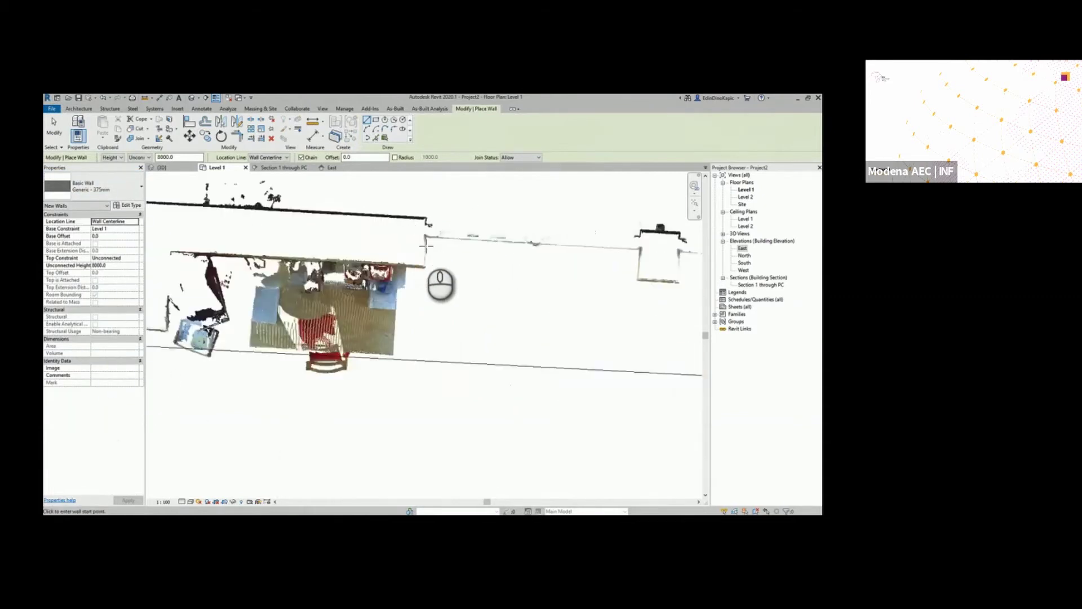
scroll(427, 243, up, 1)
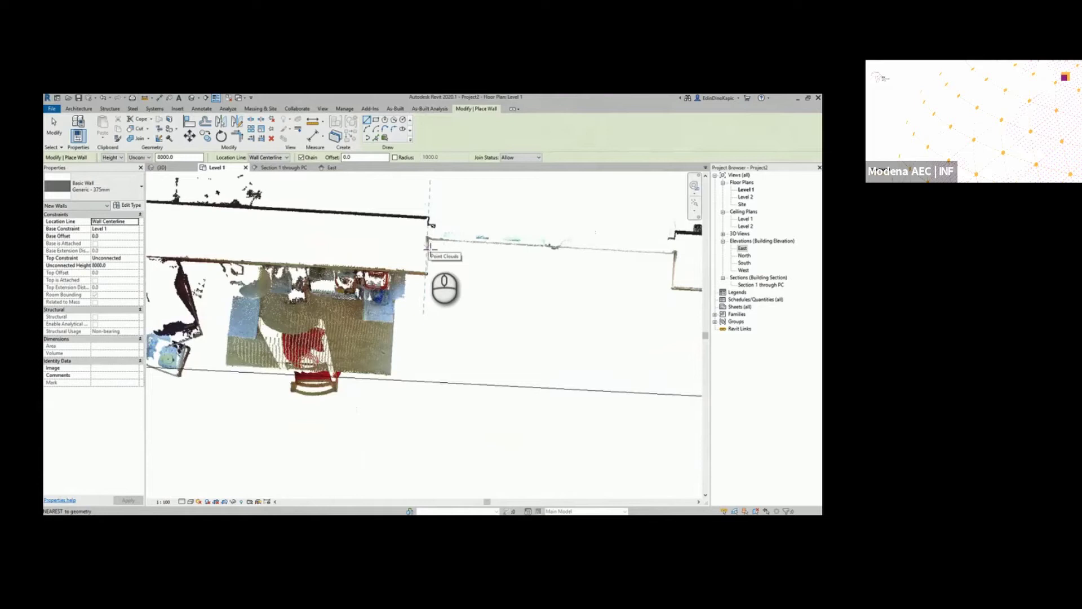
click(430, 246)
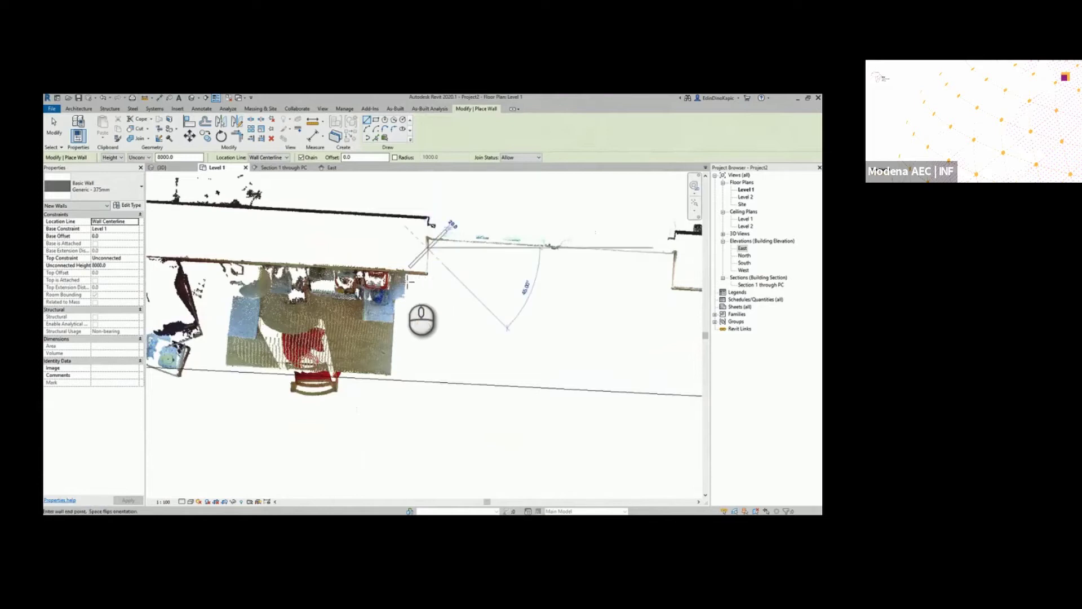
scroll(417, 285, down, 3)
scroll(289, 254, up, 2)
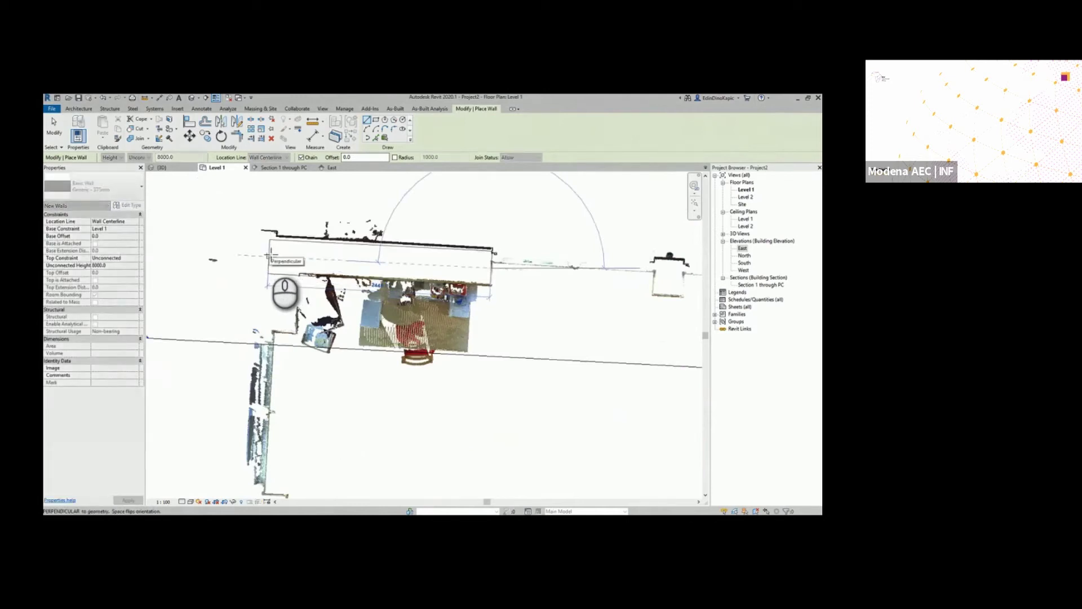
click(270, 255)
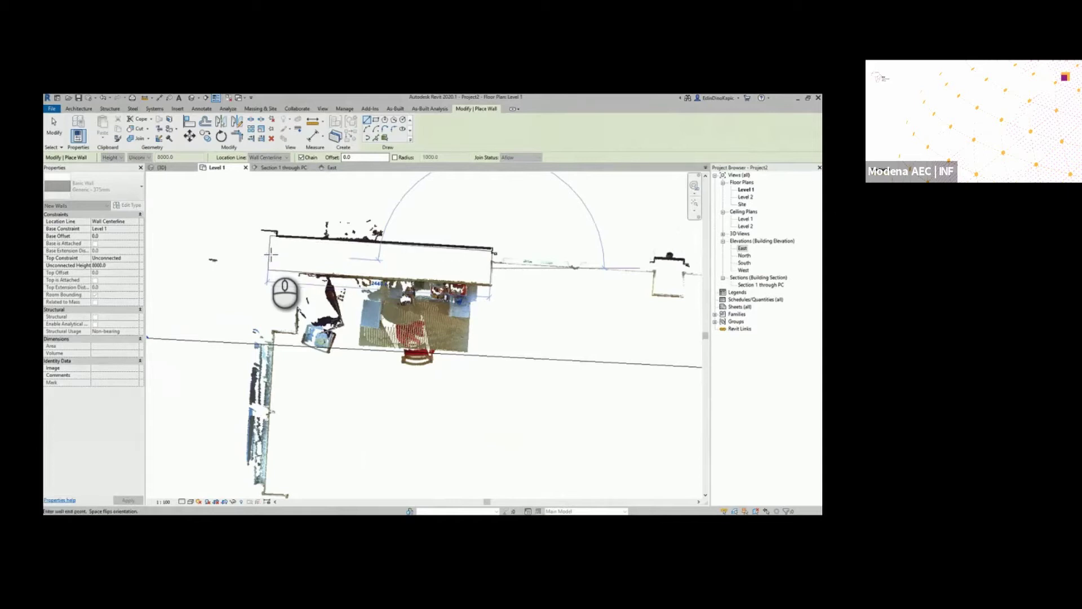
click(269, 253)
Draw two connected Generic - 375mm walls around the scan's upper east corner, continuing partway down the east side.
scroll(269, 255, down, 2)
middle_drag(463, 275, 257, 267)
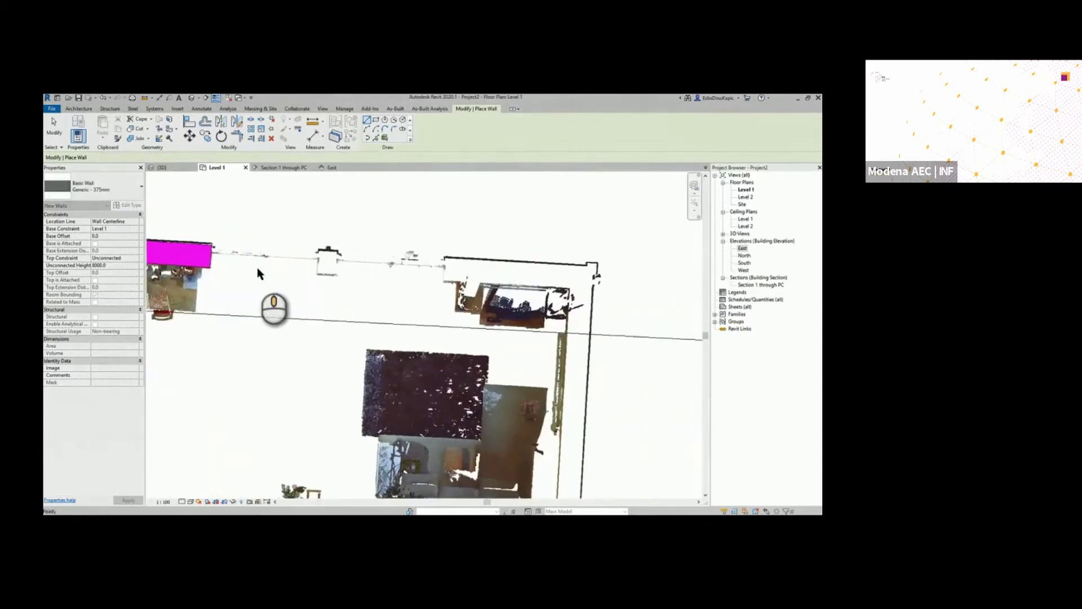
scroll(447, 269, up, 2)
click(447, 270)
scroll(468, 269, down, 1)
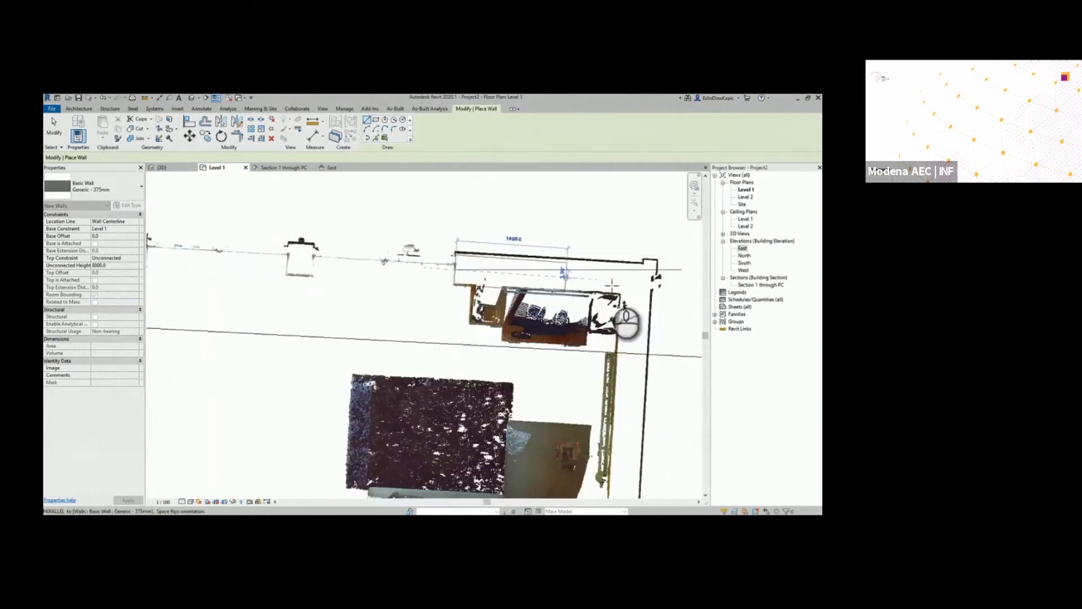
click(641, 279)
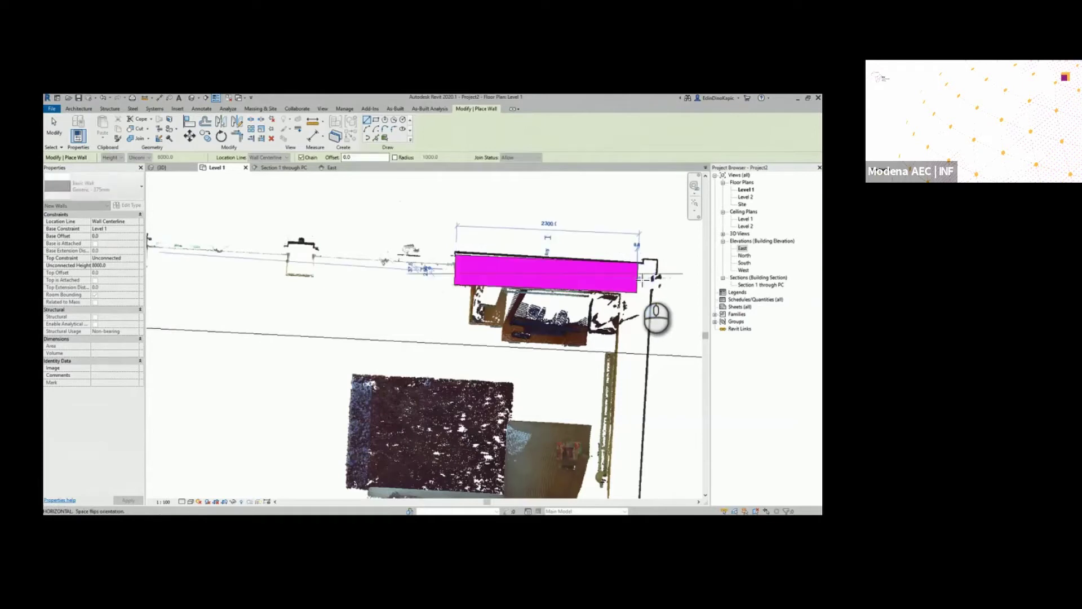
click(631, 396)
key(Escape)
key(Escape)
scroll(631, 395, down, 4)
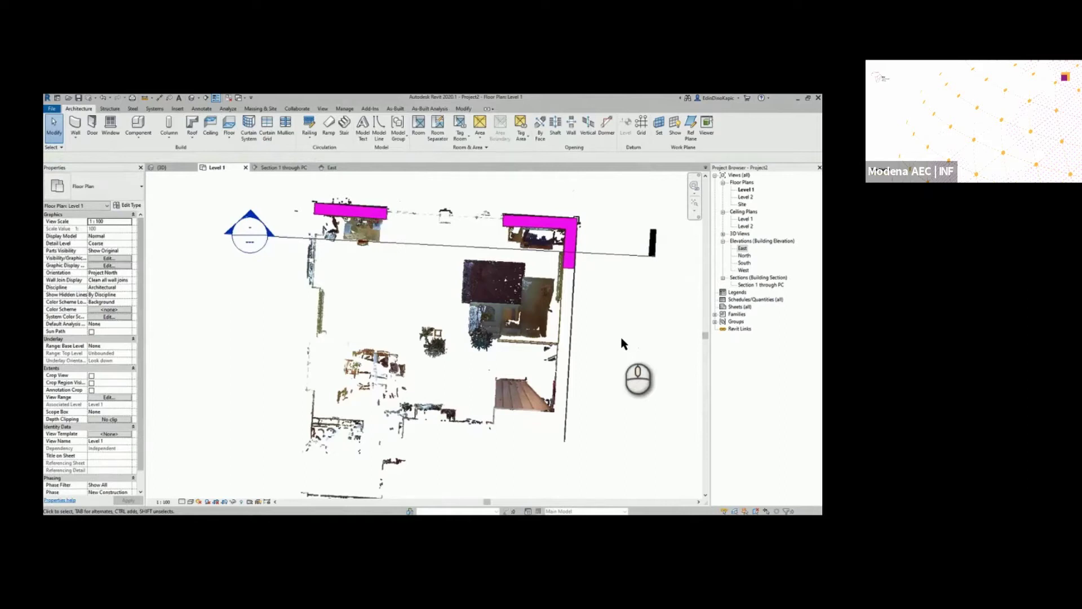
Delete all three drawn walls in the 3D view.
click(178, 169)
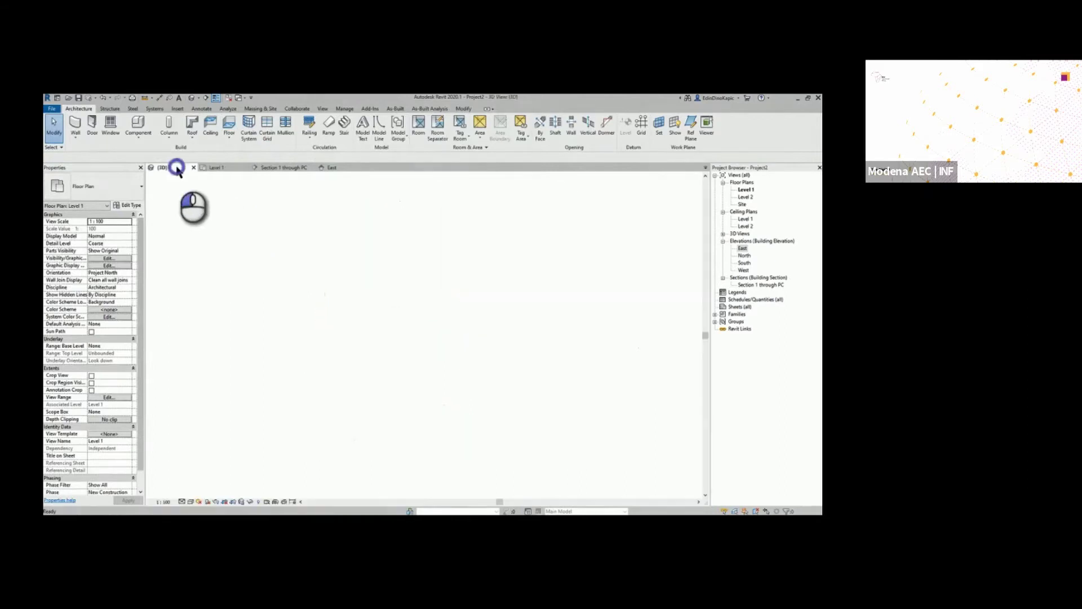
drag(297, 193, 451, 437)
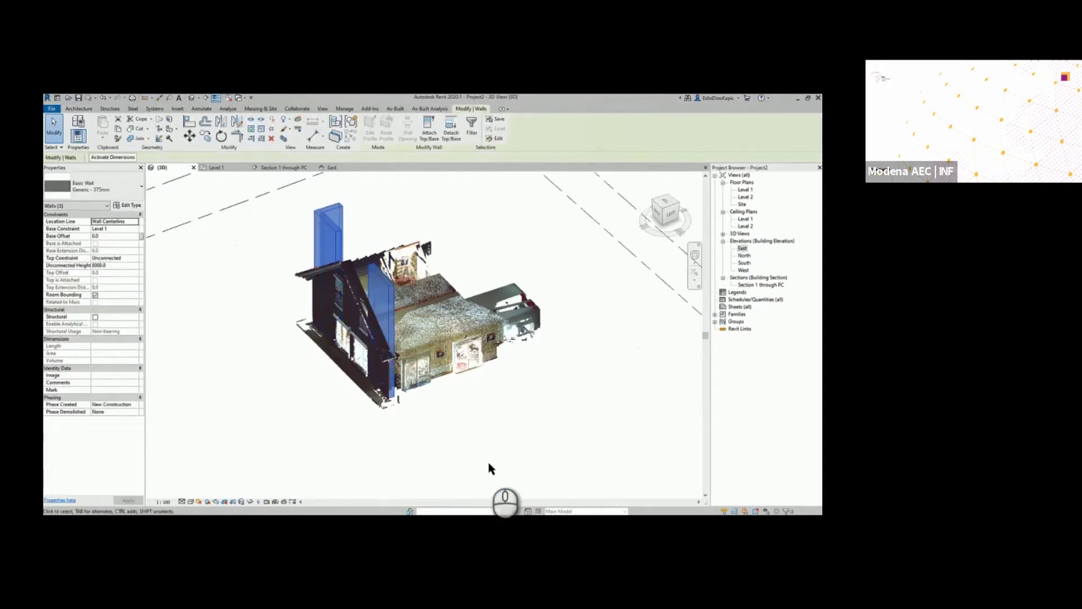
key(Delete)
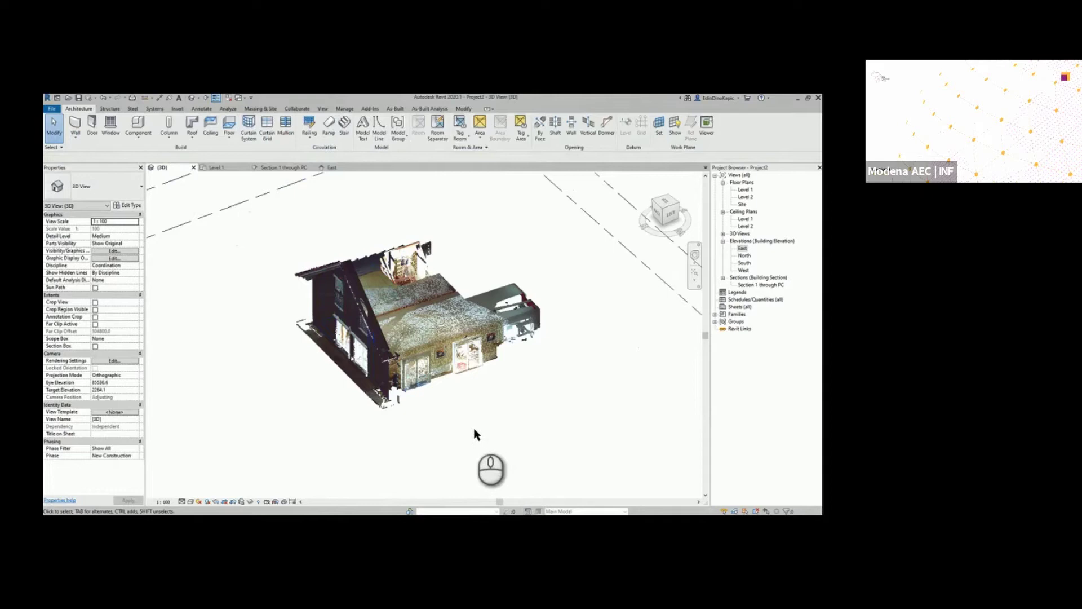
Set the color mode of the House.rcp point cloud to Normals in the 3D view's visibility/graphic overrides.
click(474, 428)
key(v)
key(v)
drag(525, 131, 411, 133)
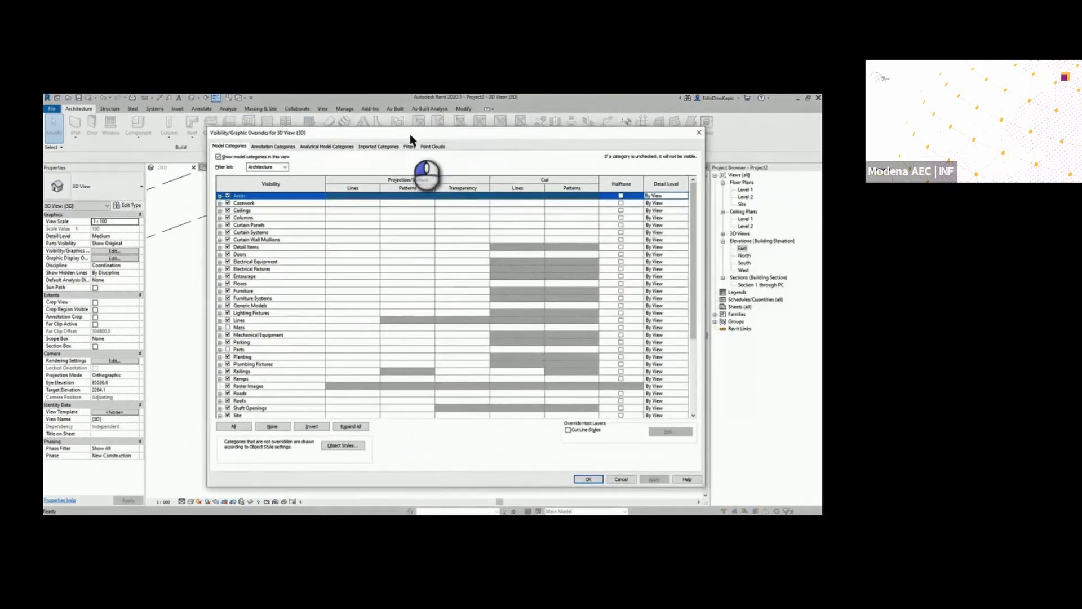
click(432, 147)
click(588, 178)
click(581, 175)
click(490, 285)
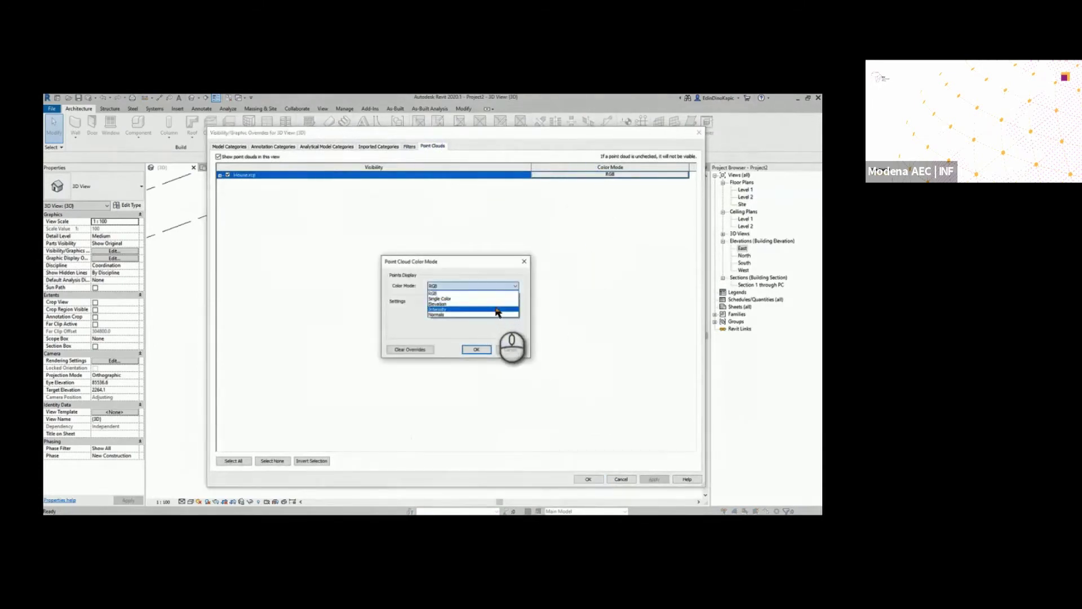
click(499, 318)
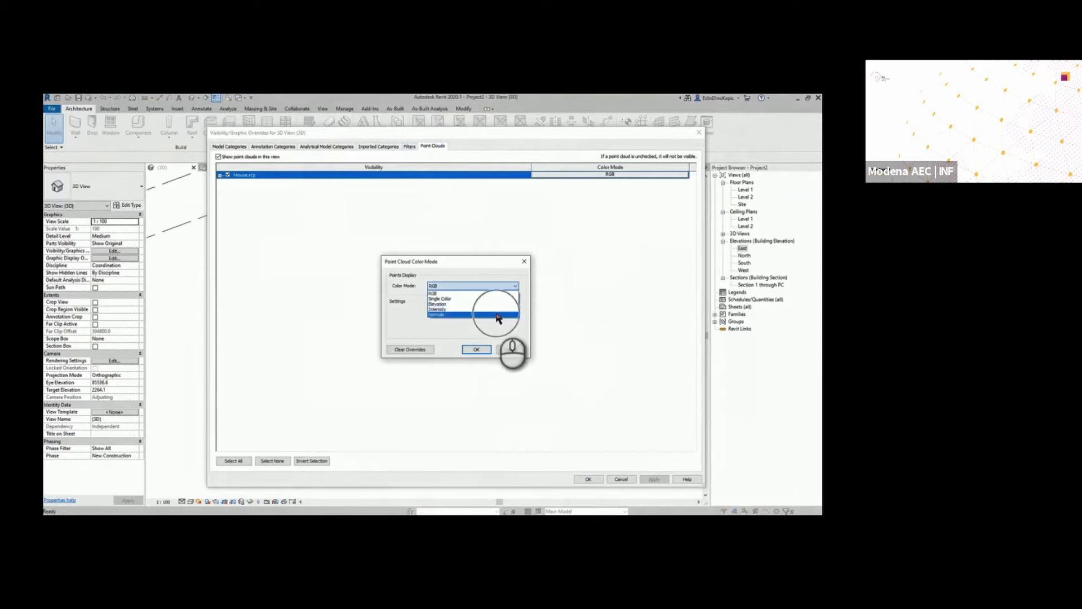
click(475, 350)
click(654, 479)
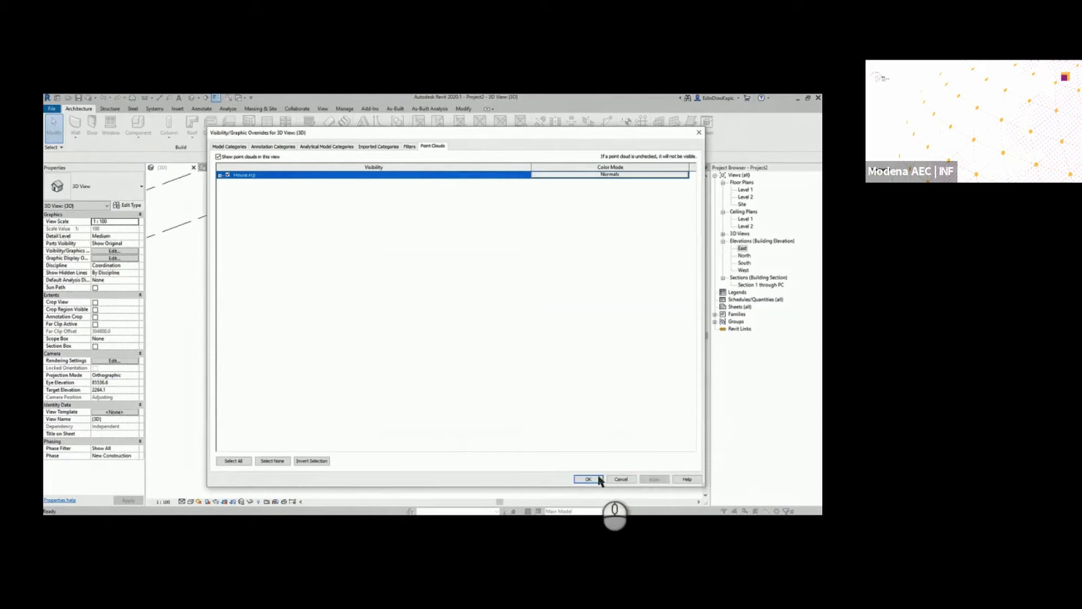
click(599, 478)
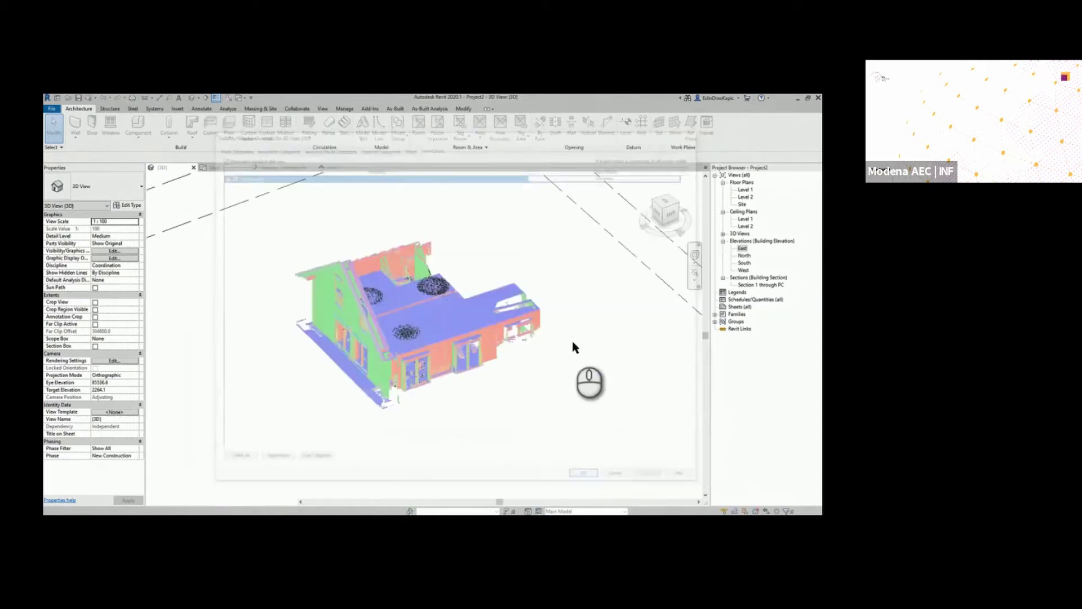
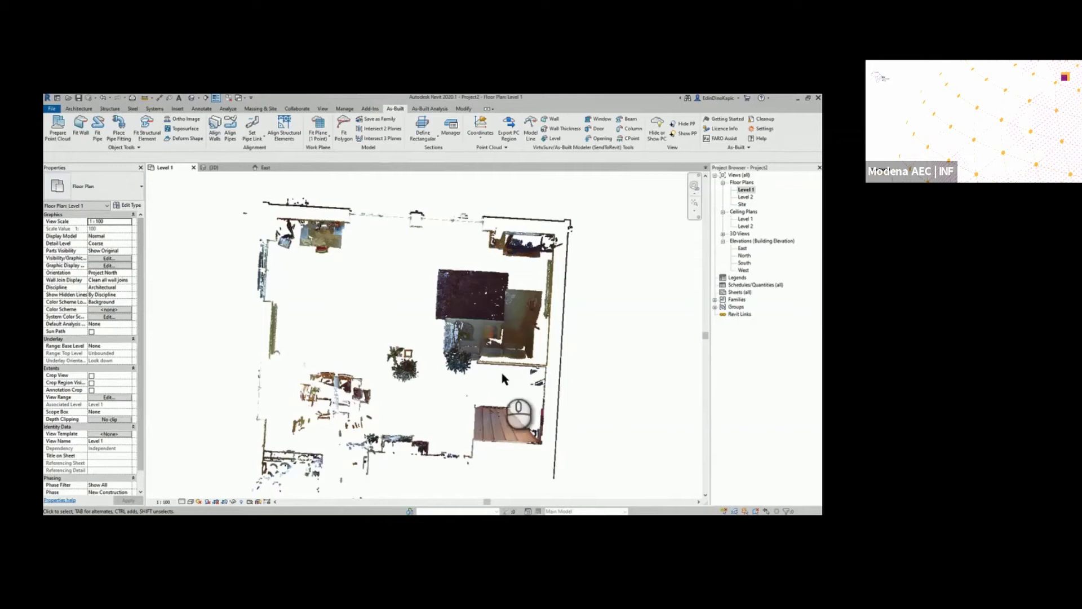
Start wall fitting with the As-Built Fit Wall tool in the Level 1 plan, using Level 2 as top constraint.
click(83, 125)
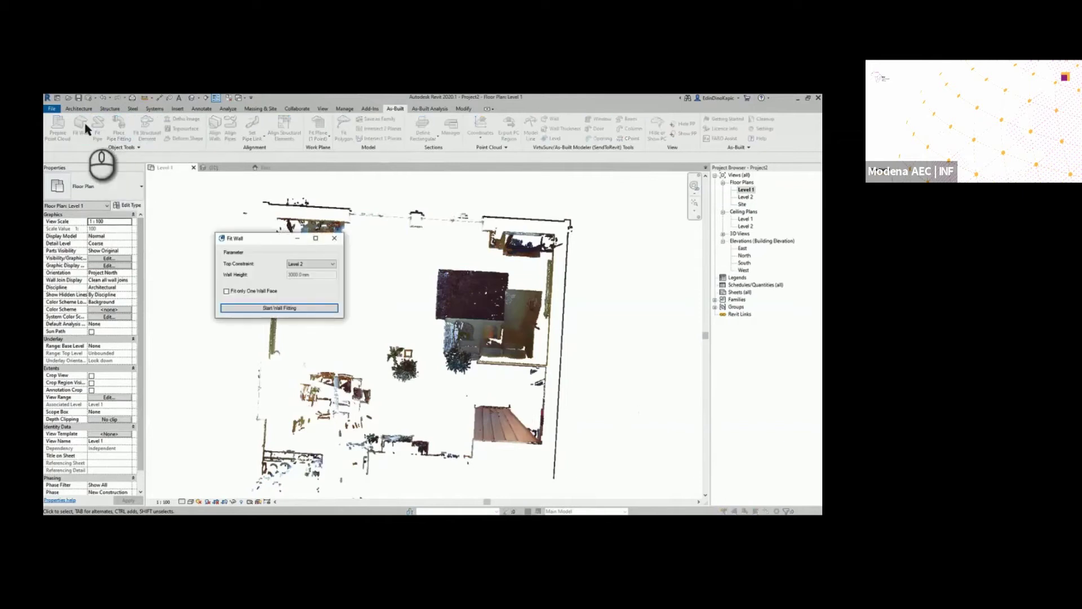
drag(257, 244, 306, 237)
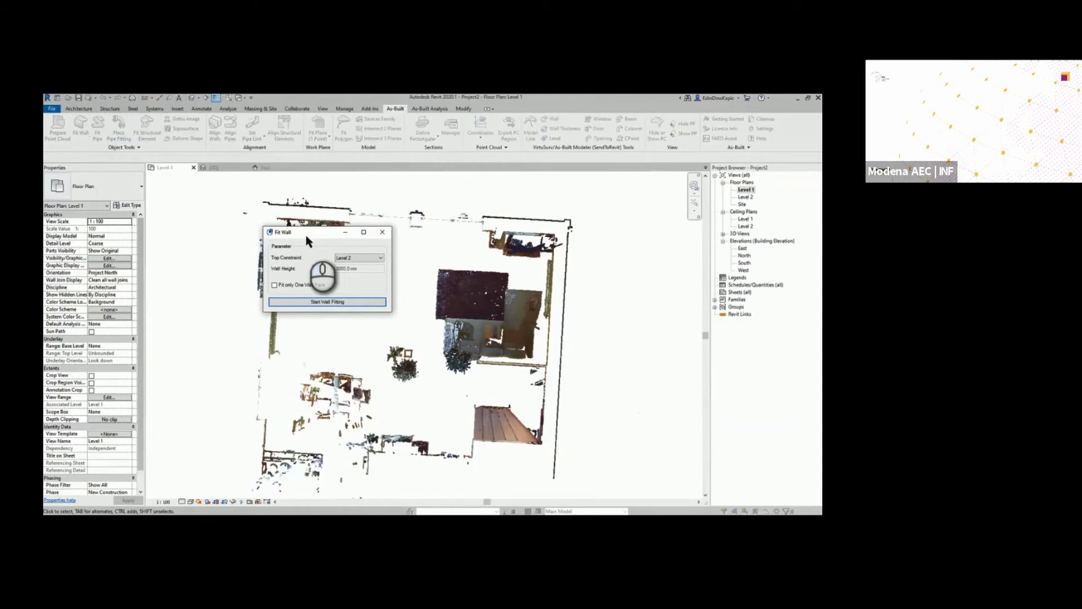
click(369, 258)
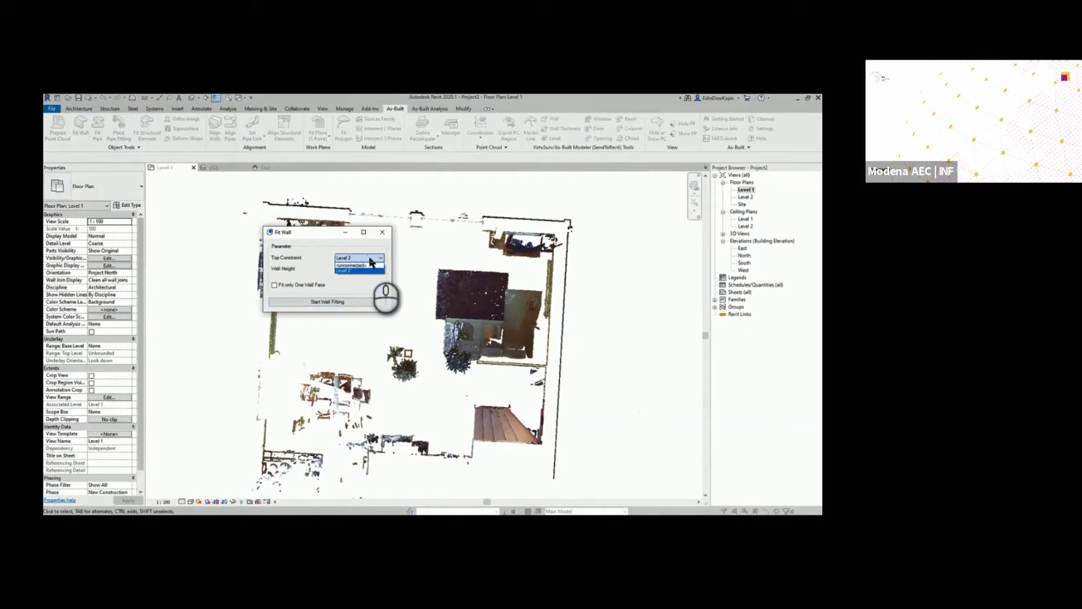
click(370, 259)
key(ctrl)
key(ctrl)
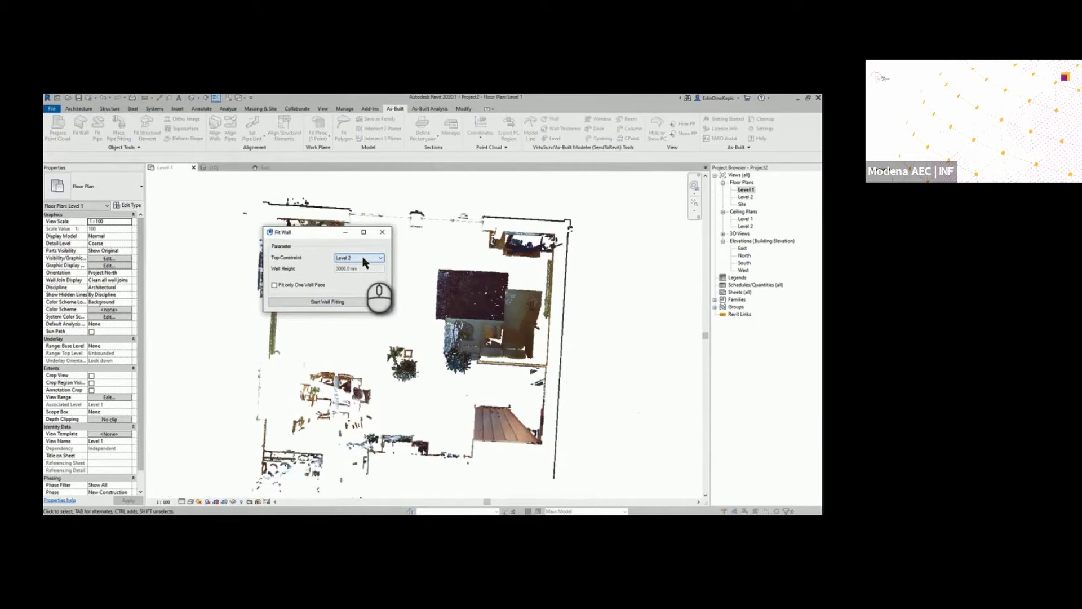
key(ctrl)
key(ctrl)
key(ctrl)
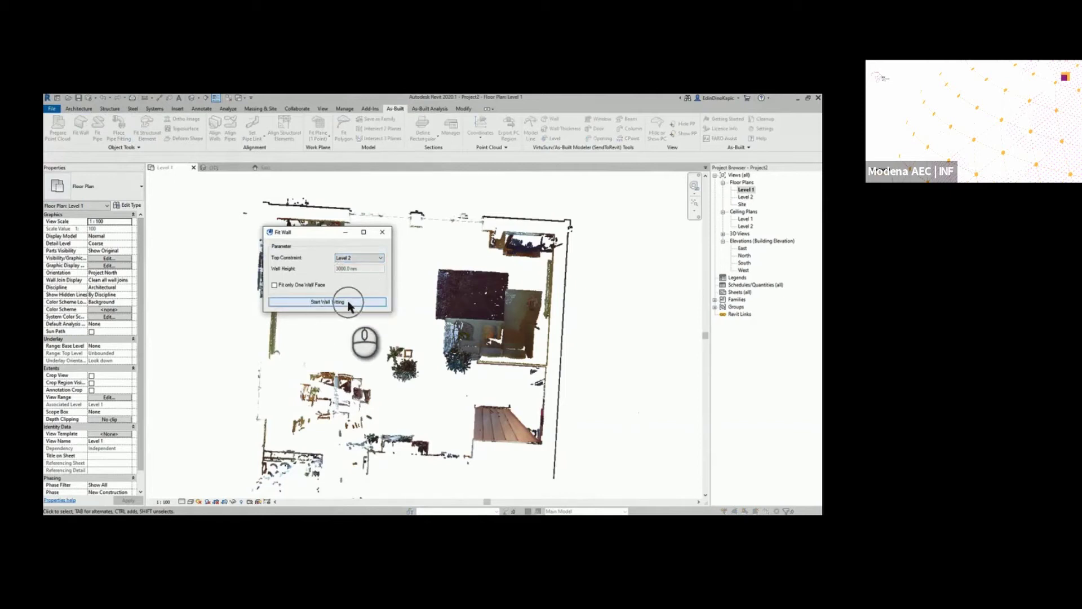
click(348, 302)
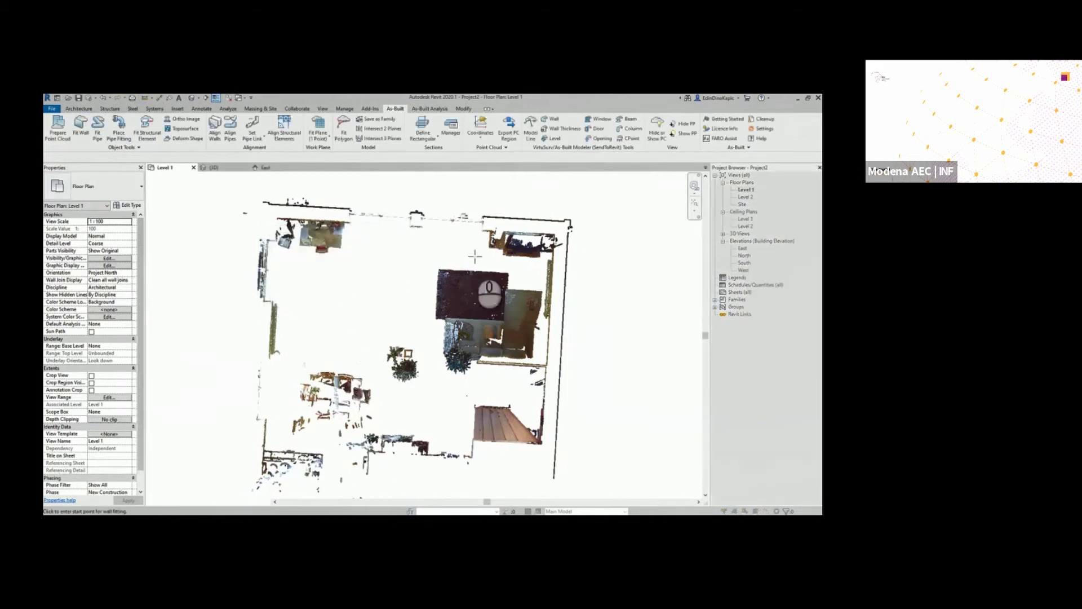
Fit a Generic - 375mm wall to the scanned upper facade's eastern segment, from the window opening to the corner.
scroll(524, 215, up, 3)
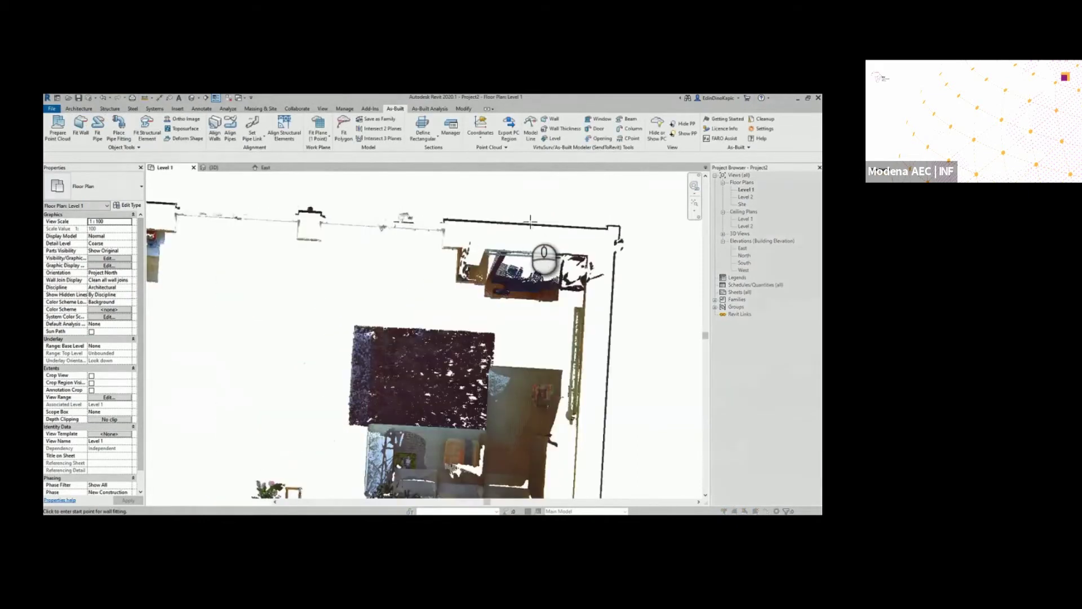
click(522, 227)
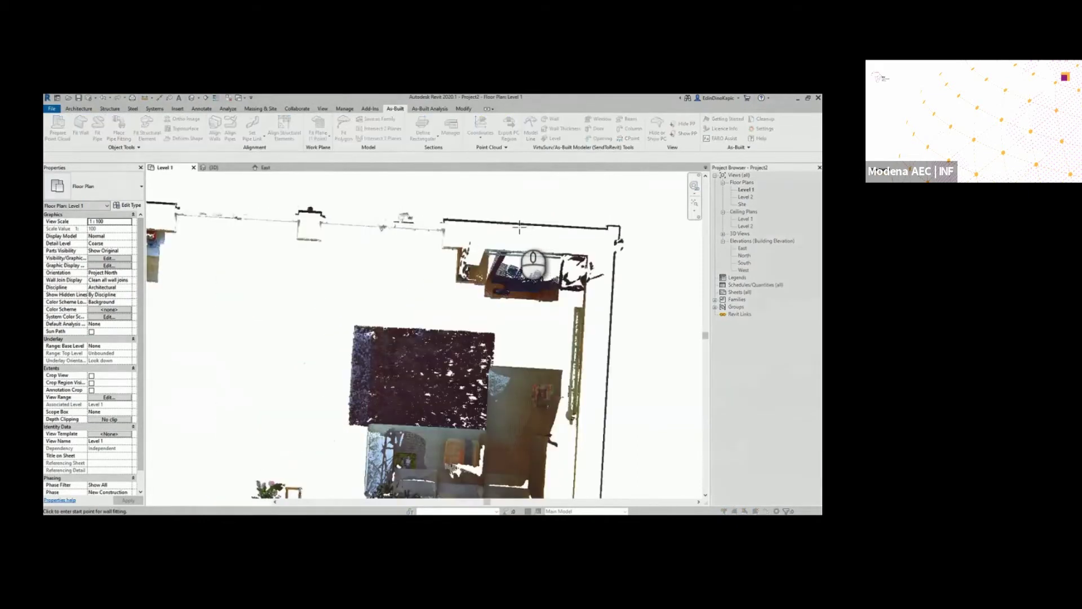
scroll(434, 238, up, 1)
click(434, 238)
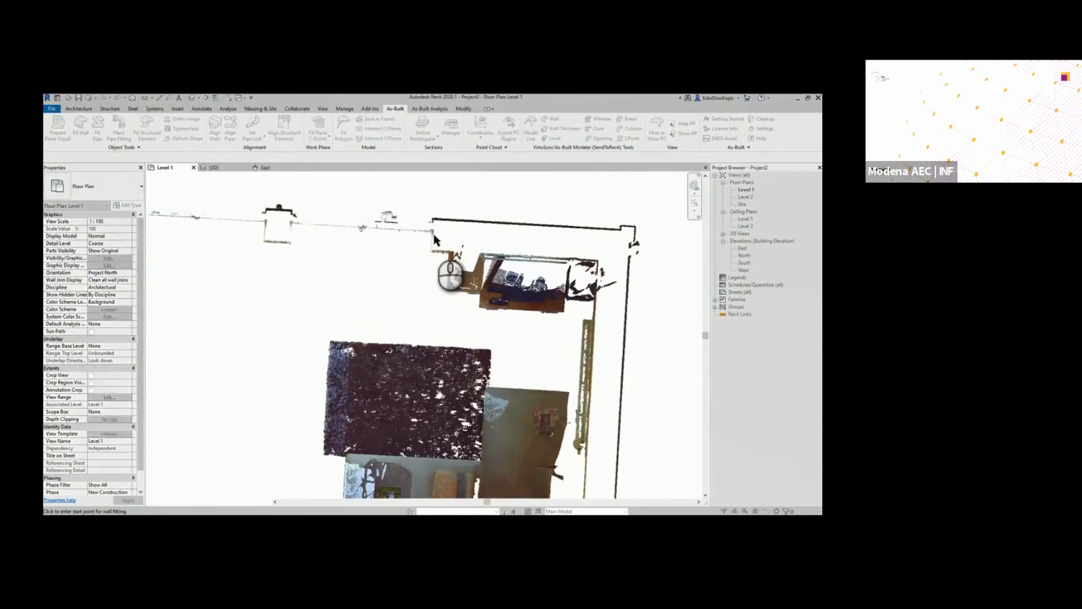
click(632, 246)
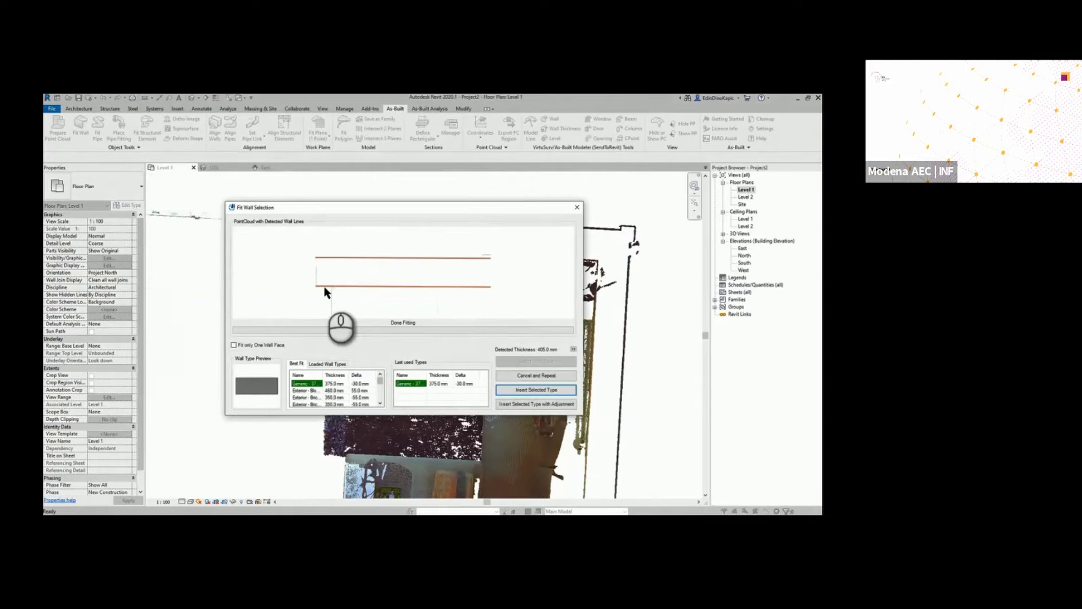
click(519, 393)
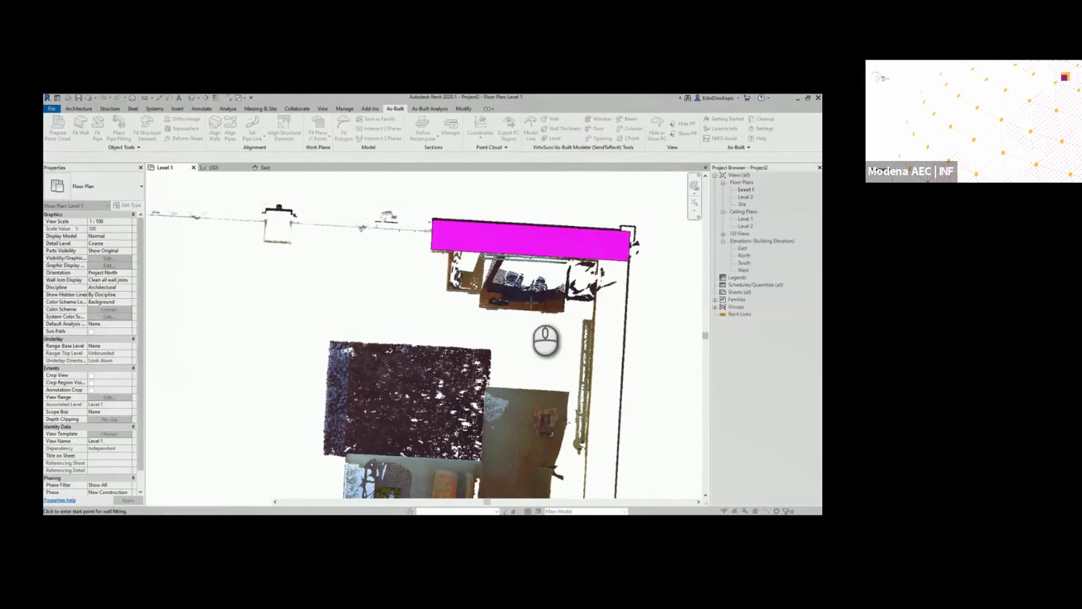
Fit a Generic - 375mm wall along the full east side of the scan, from the upper corner to its lower end.
middle_drag(523, 323, 468, 285)
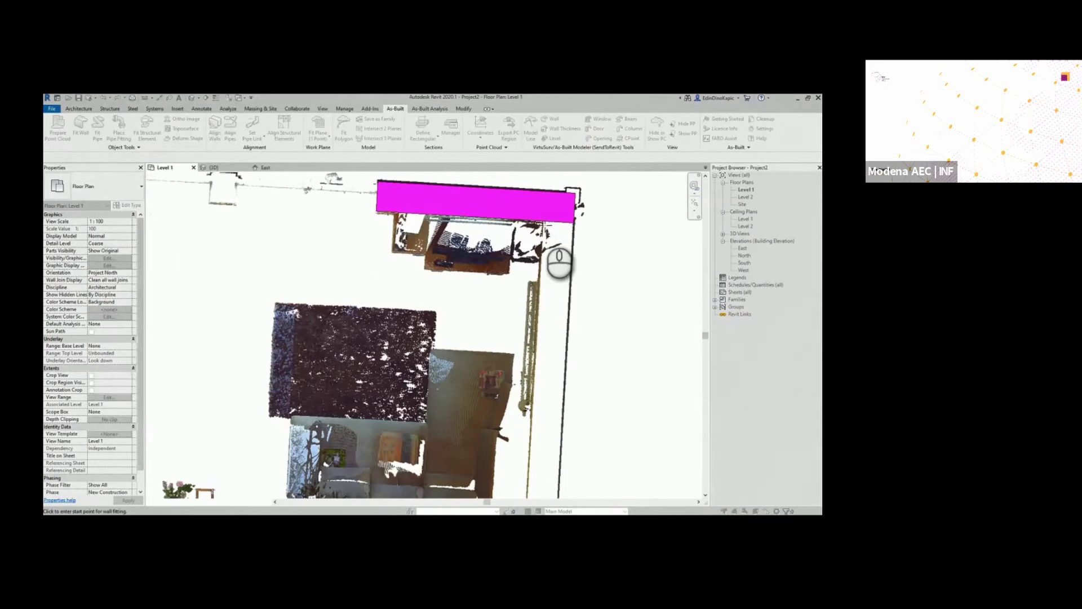
click(545, 226)
scroll(547, 223, down, 4)
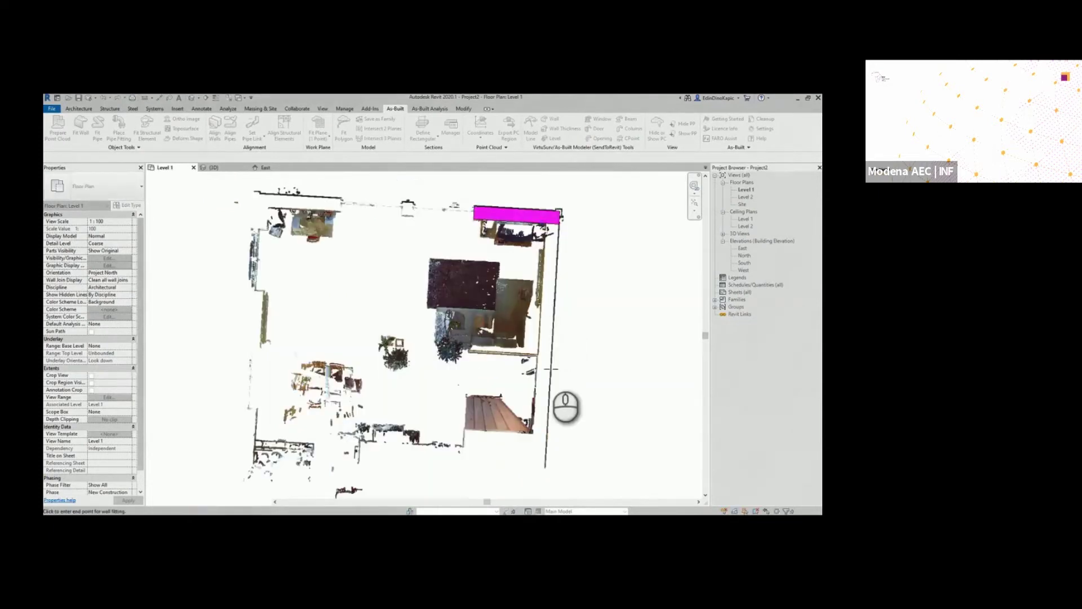
click(549, 458)
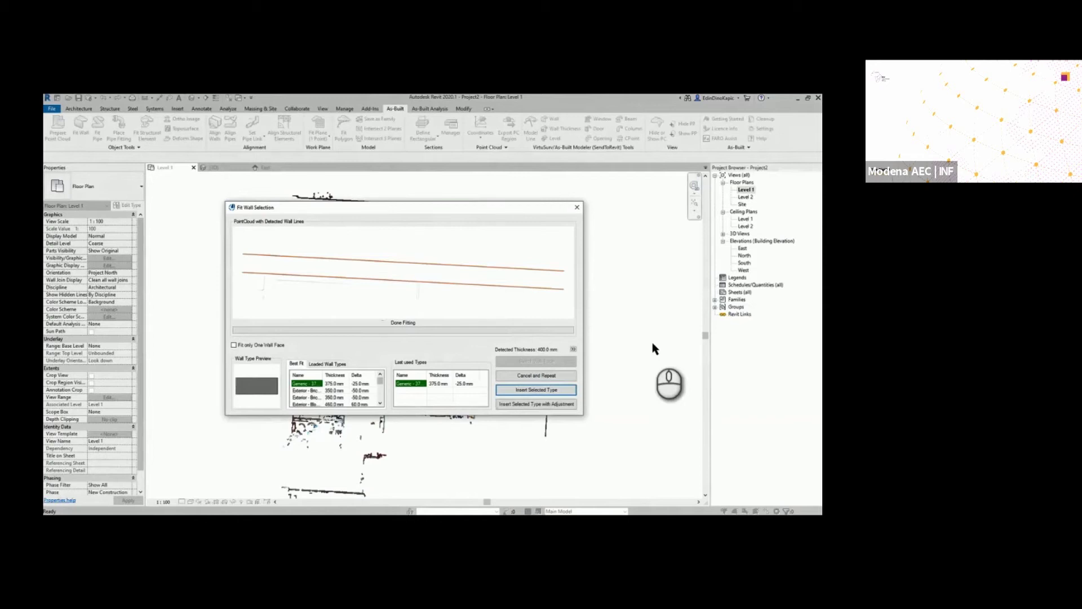
click(564, 390)
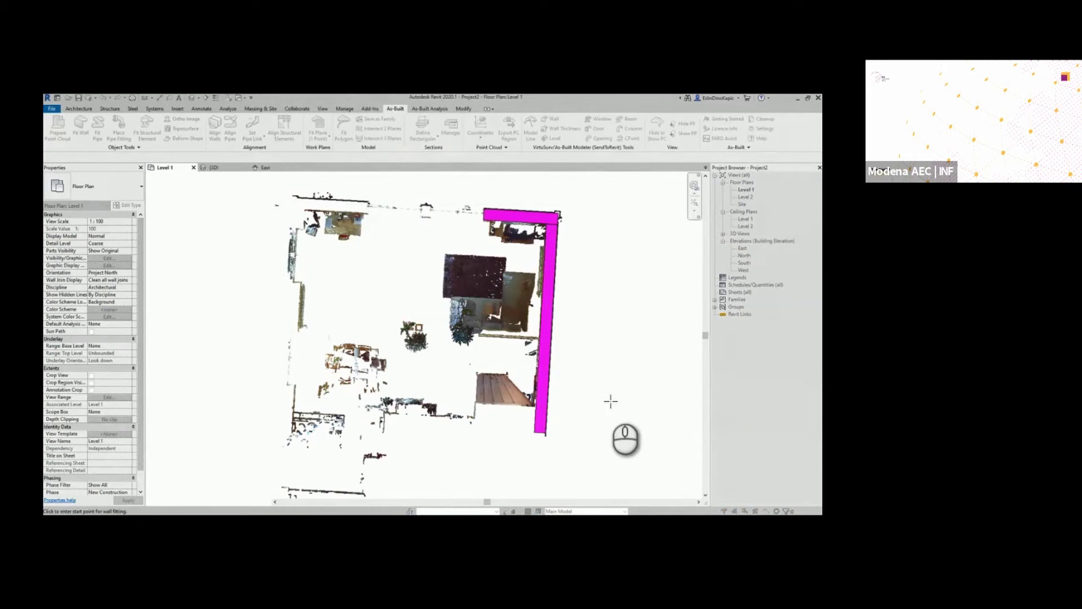
Fit a wall to the western segment of the scanned upper facade, inserting the preselected wall type.
scroll(332, 197, up, 2)
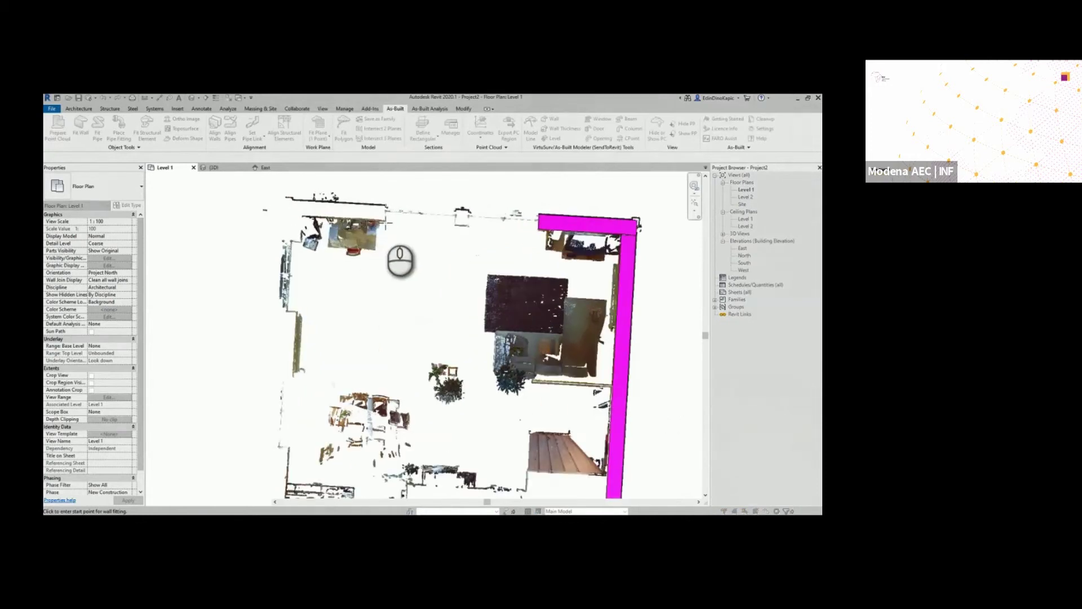
click(293, 200)
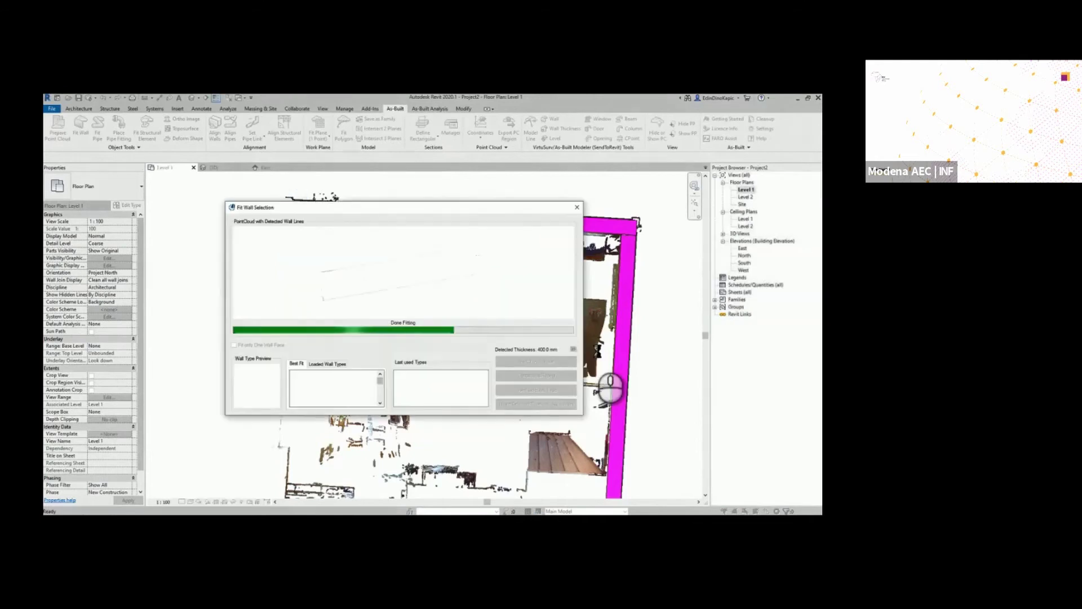
click(541, 390)
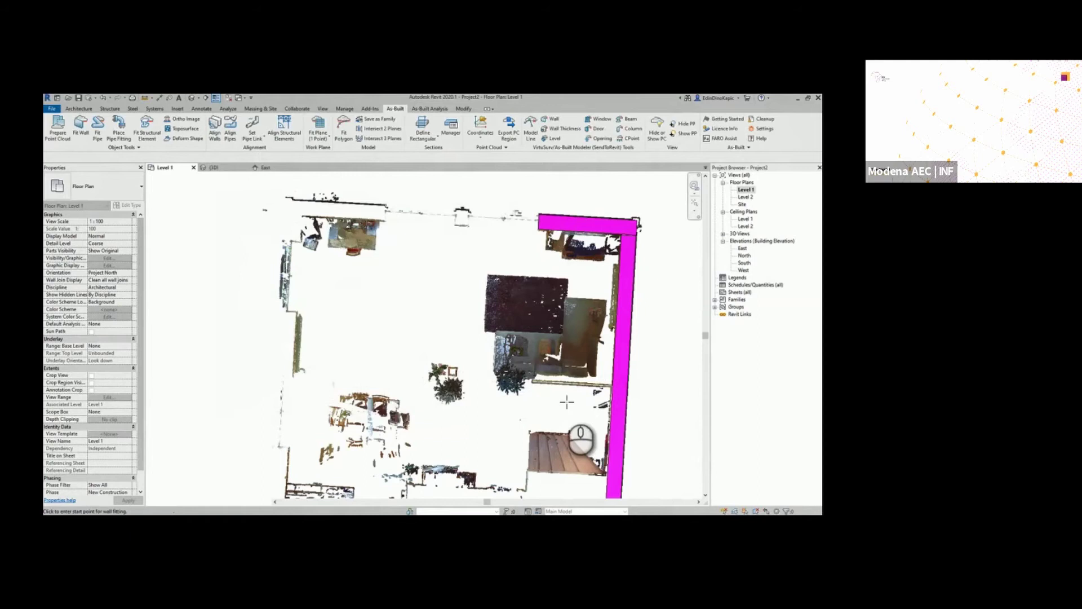
Fit the thin partition below the sofa up to the east wall, inserting the best-fit interior wall type.
scroll(579, 422, up, 2)
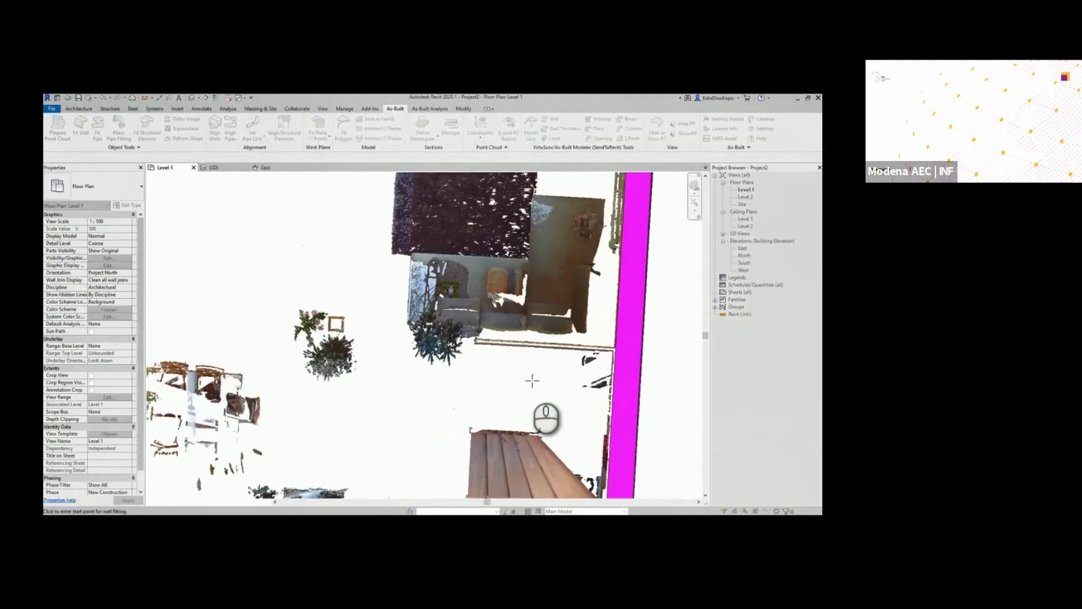
scroll(540, 367, up, 2)
middle_drag(541, 367, 502, 365)
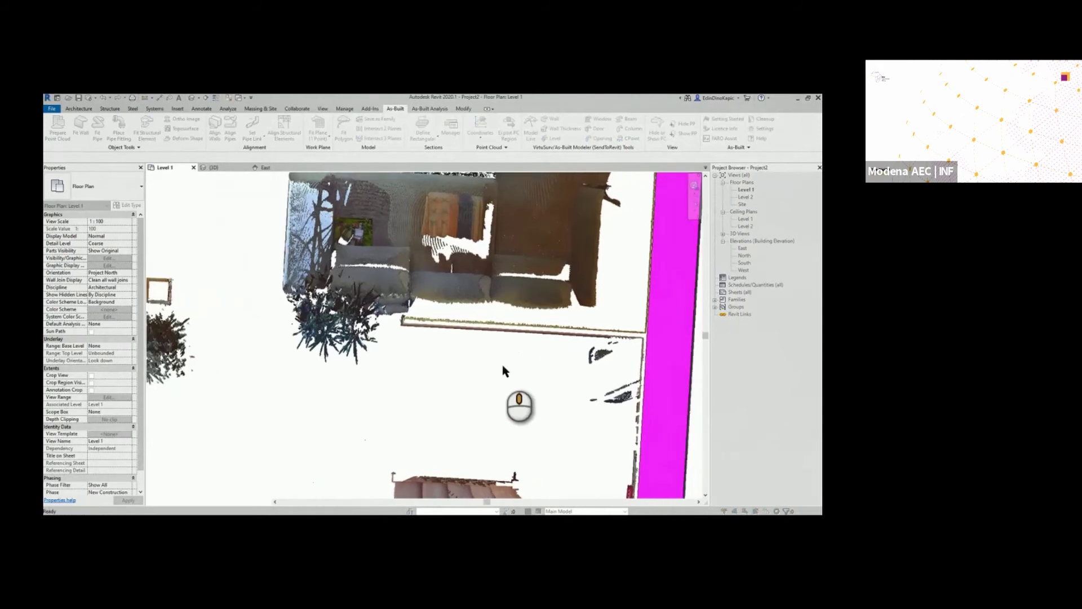
click(403, 323)
click(651, 337)
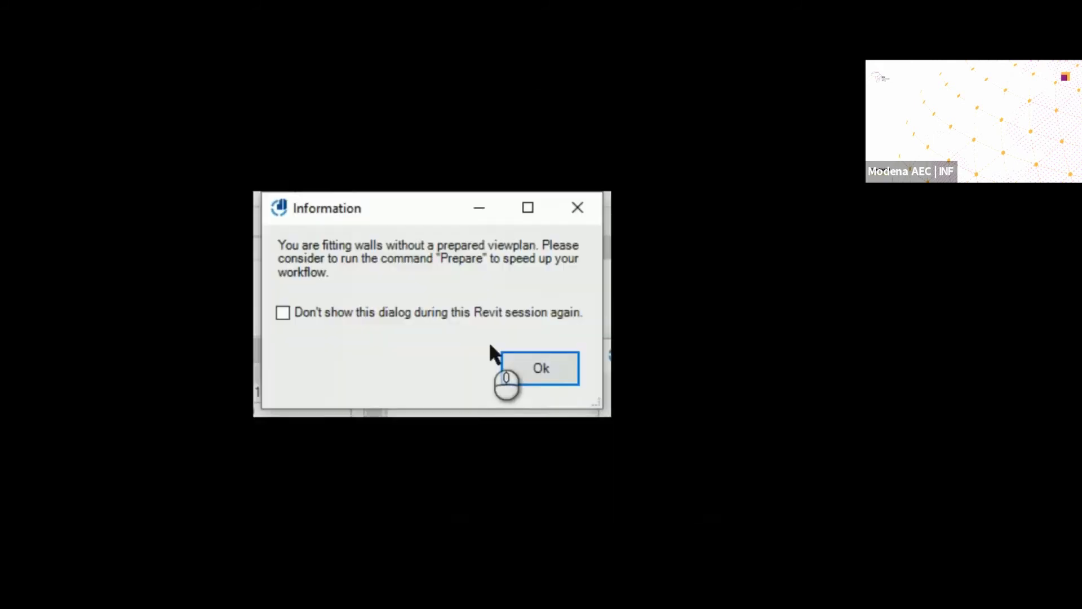
click(525, 367)
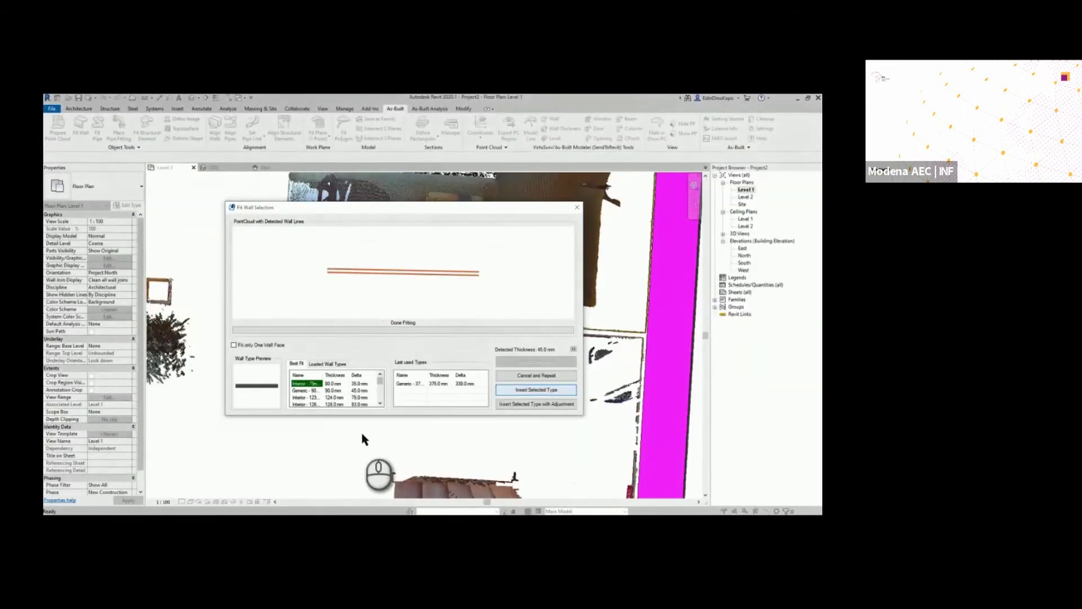
key(Return)
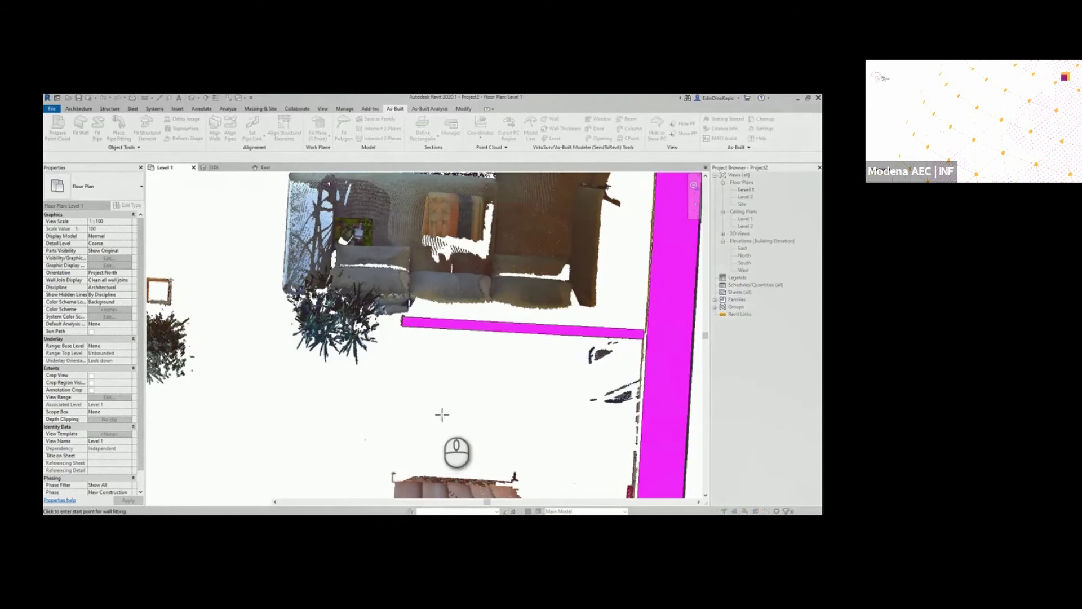
Fit a short wall to the pier between the two upper facade window openings and end the wall fitting.
scroll(442, 416, down, 1)
scroll(407, 412, down, 4)
middle_drag(394, 435, 441, 427)
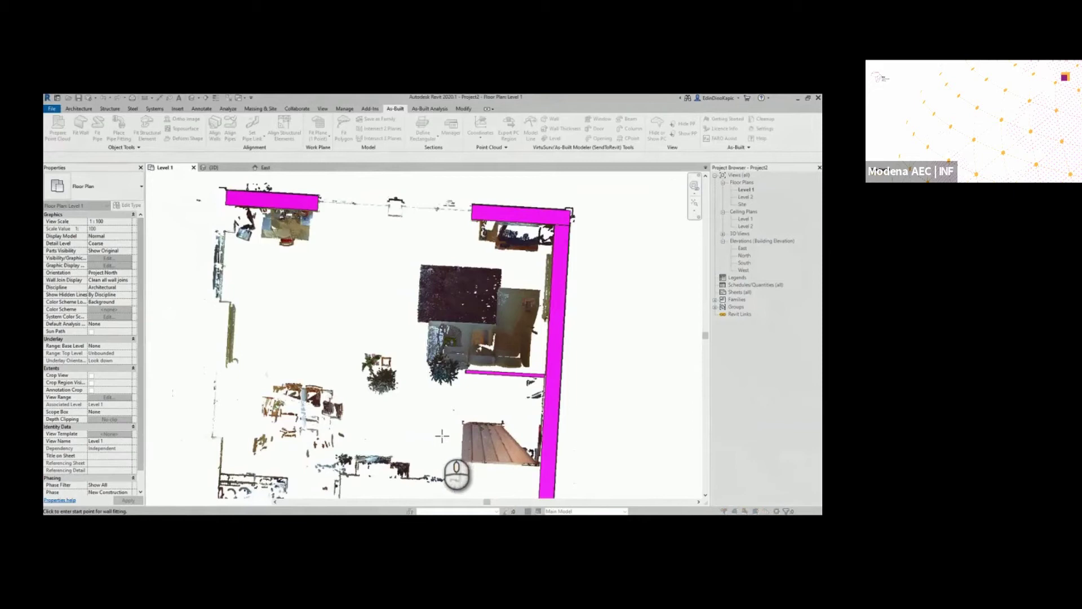
click(396, 213)
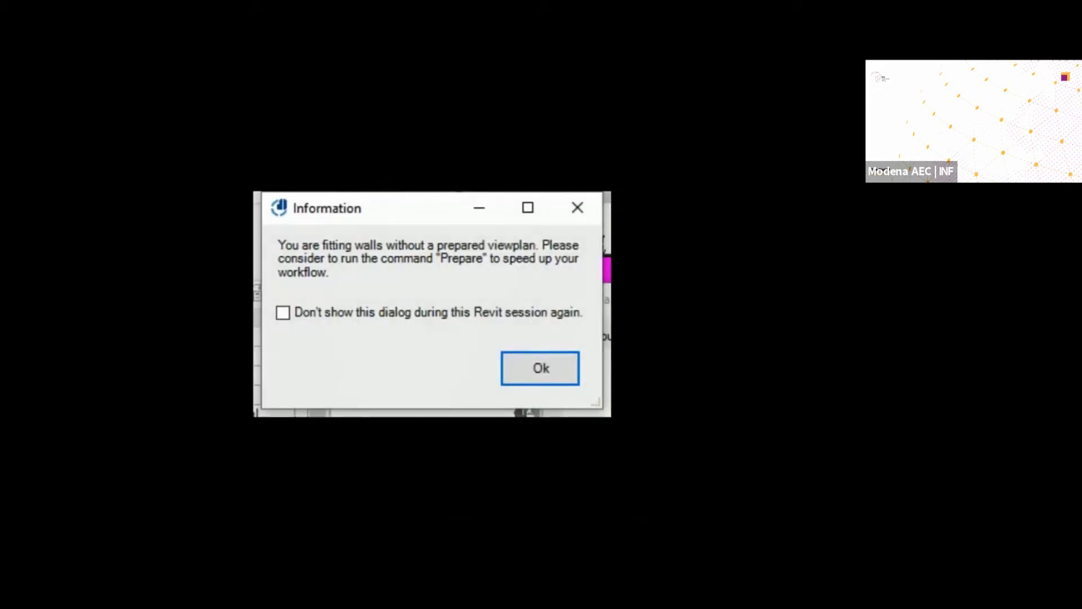
click(563, 373)
click(536, 392)
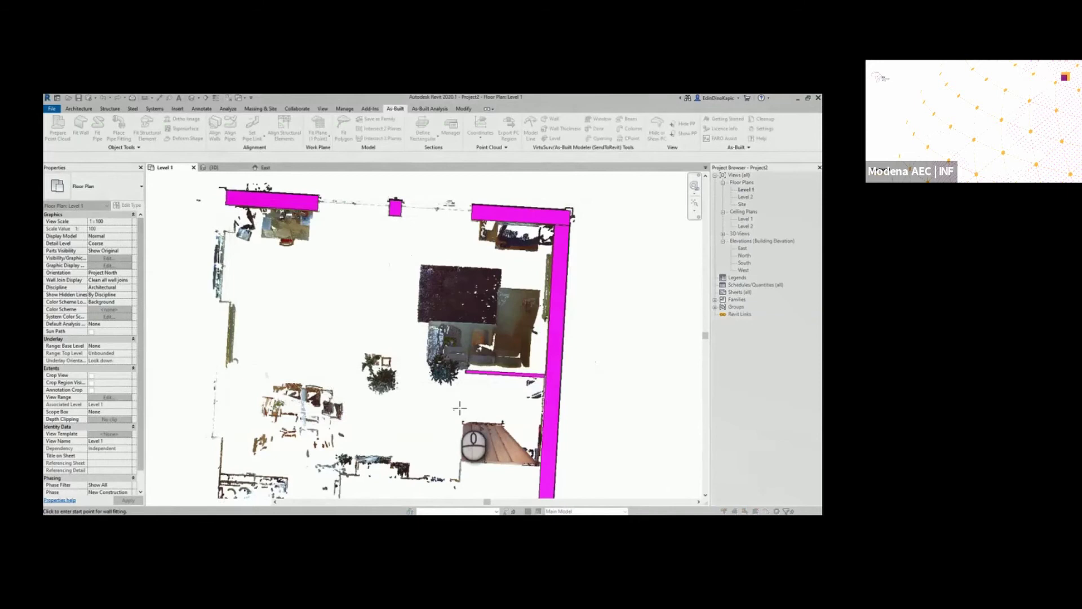
key(Escape)
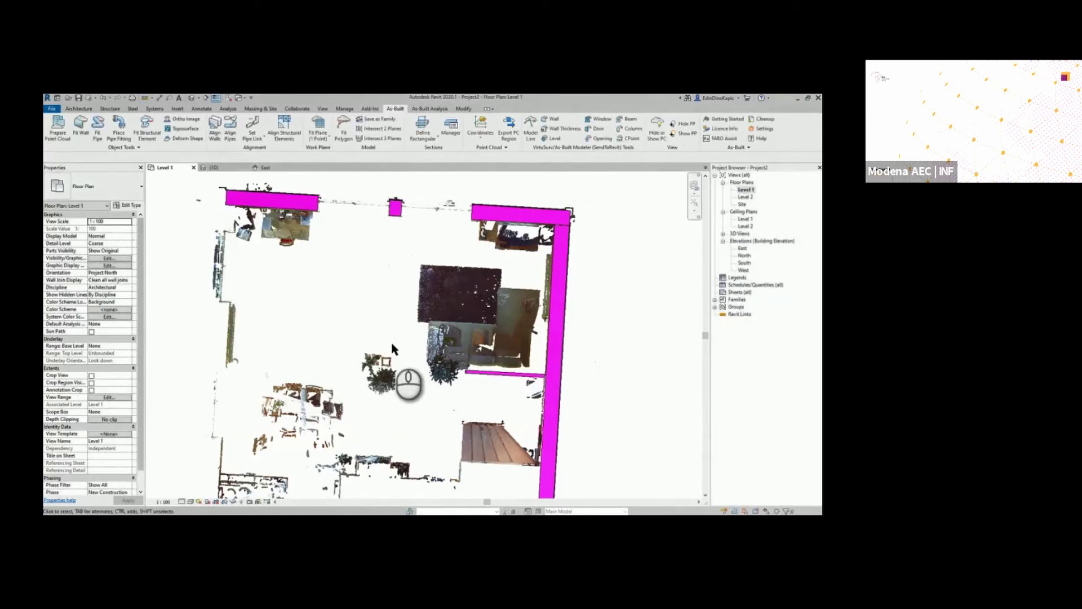
In the 3D view, hide the house point cloud to inspect the fitted walls and show it again.
click(213, 167)
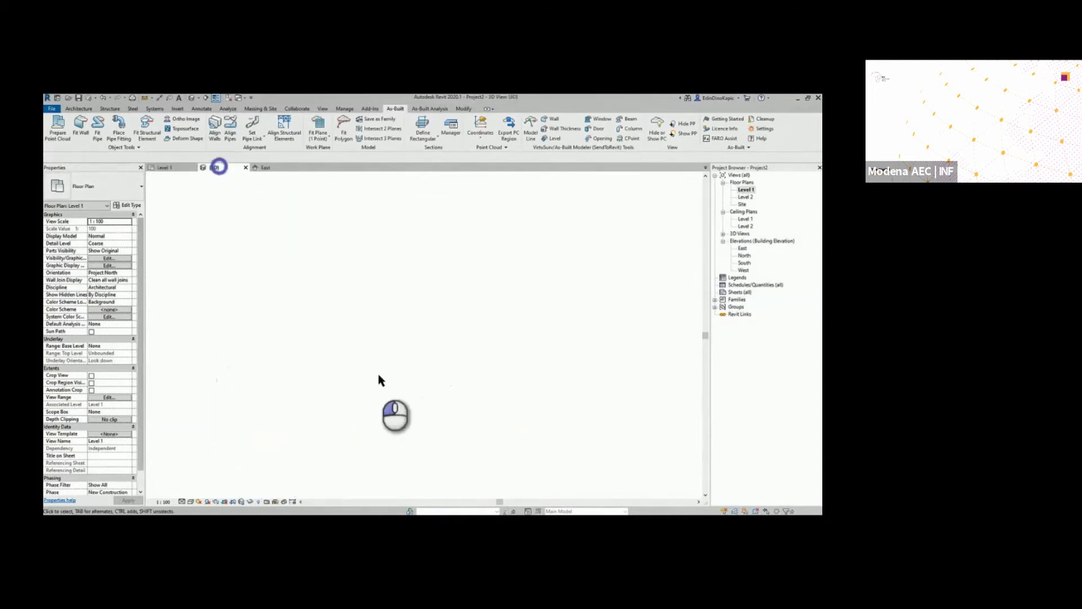
shift+middle_drag(529, 387, 545, 415)
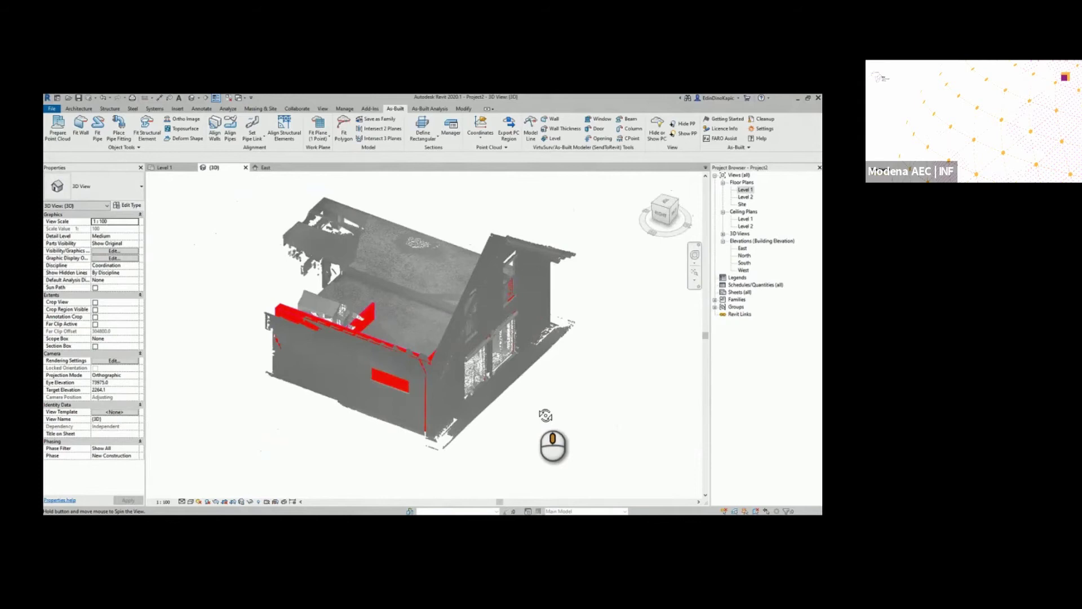
click(661, 139)
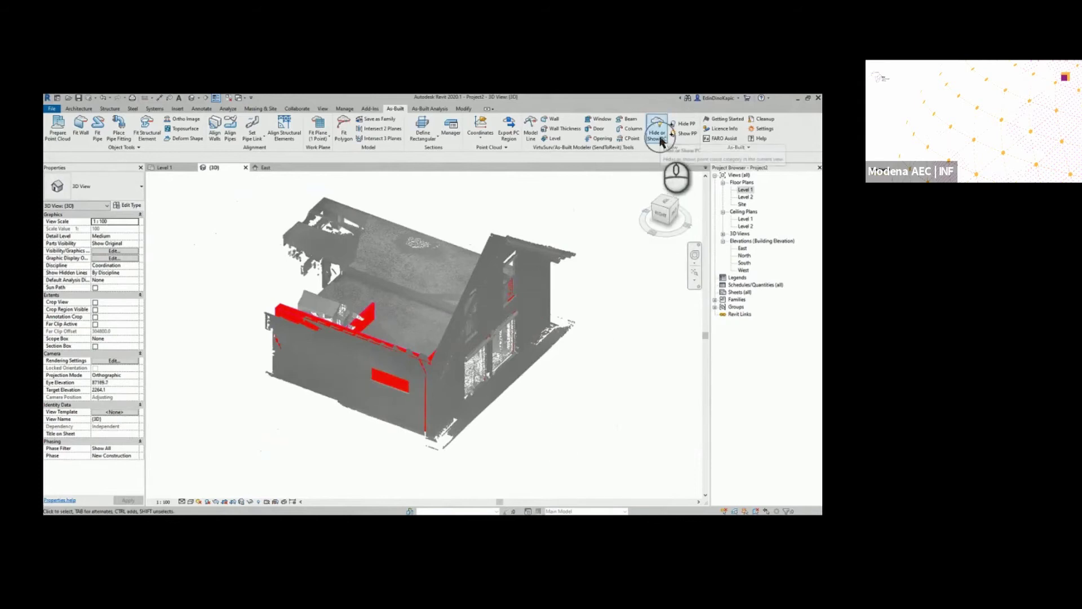
click(660, 139)
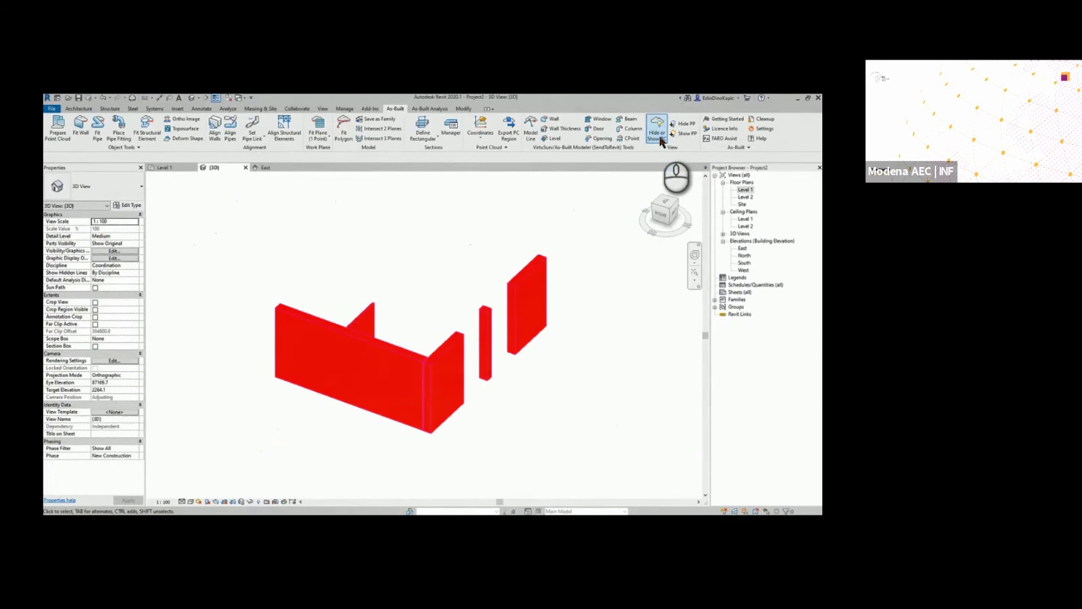
click(660, 139)
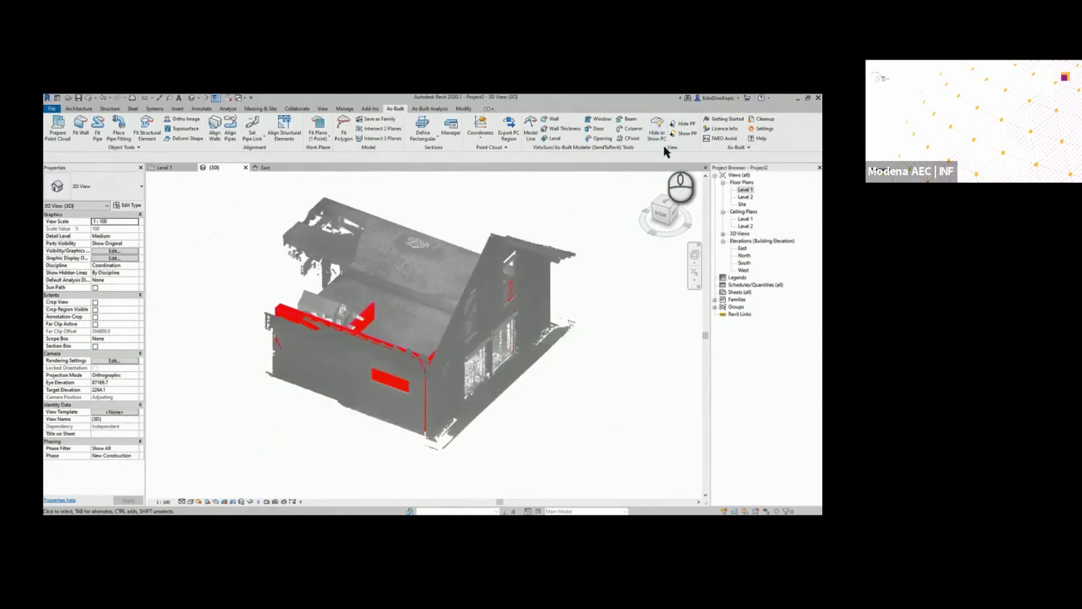
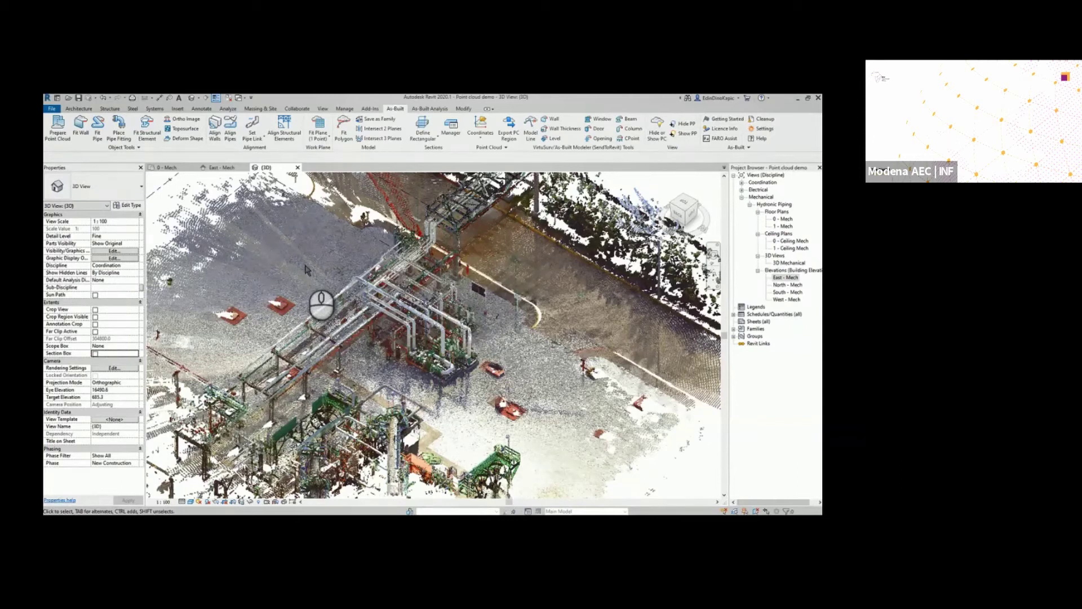
Set the colour mode of the Piping Project Demo point cloud to Intensity in the 3D view's visibility overrides.
key(v)
key(v)
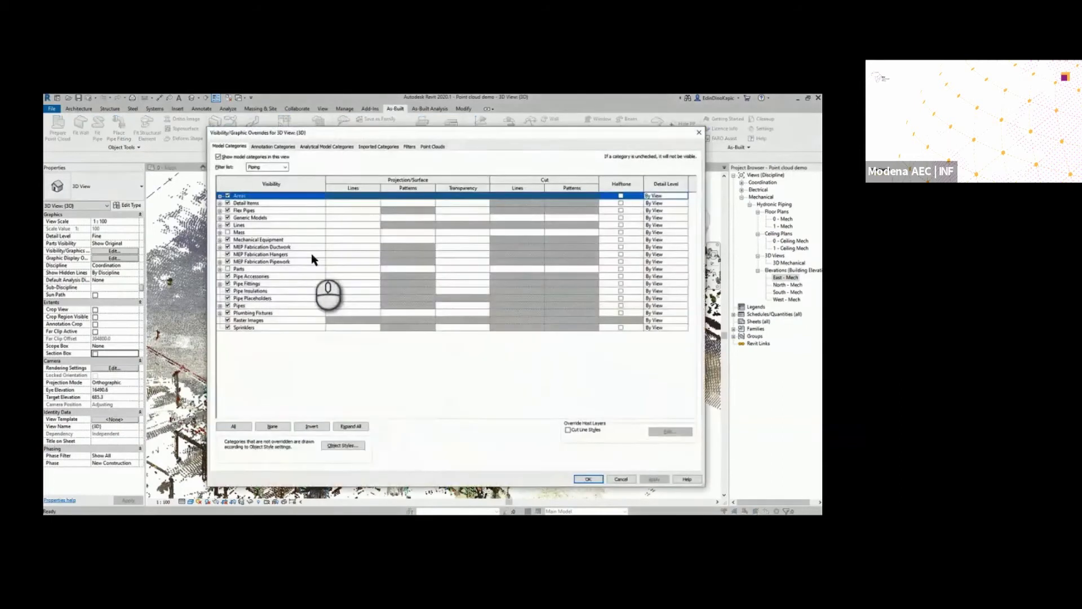
click(432, 147)
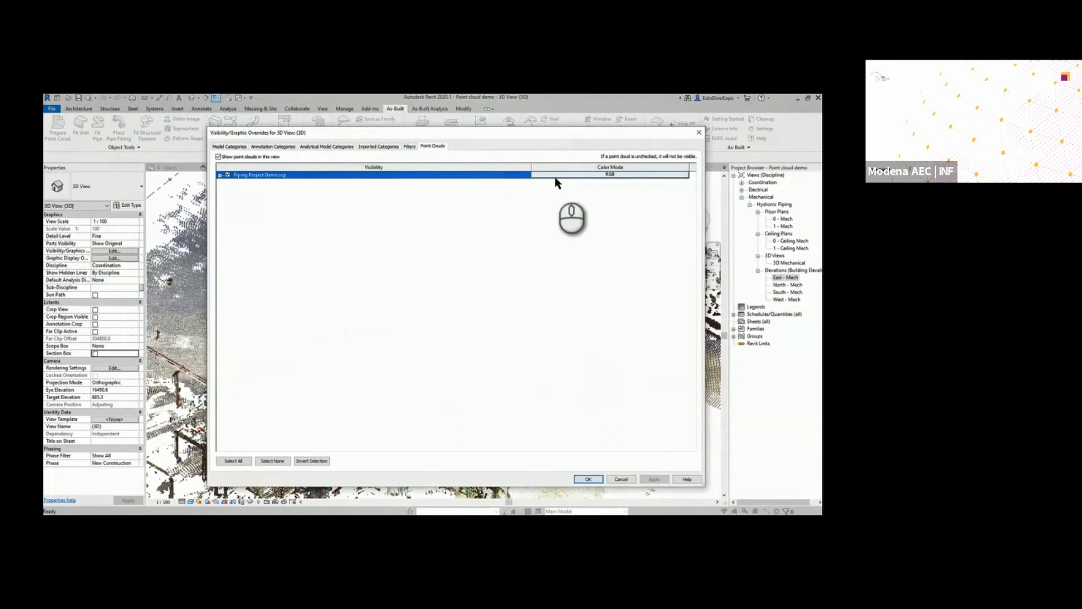
click(584, 176)
click(514, 285)
click(486, 314)
click(499, 286)
click(475, 308)
click(479, 349)
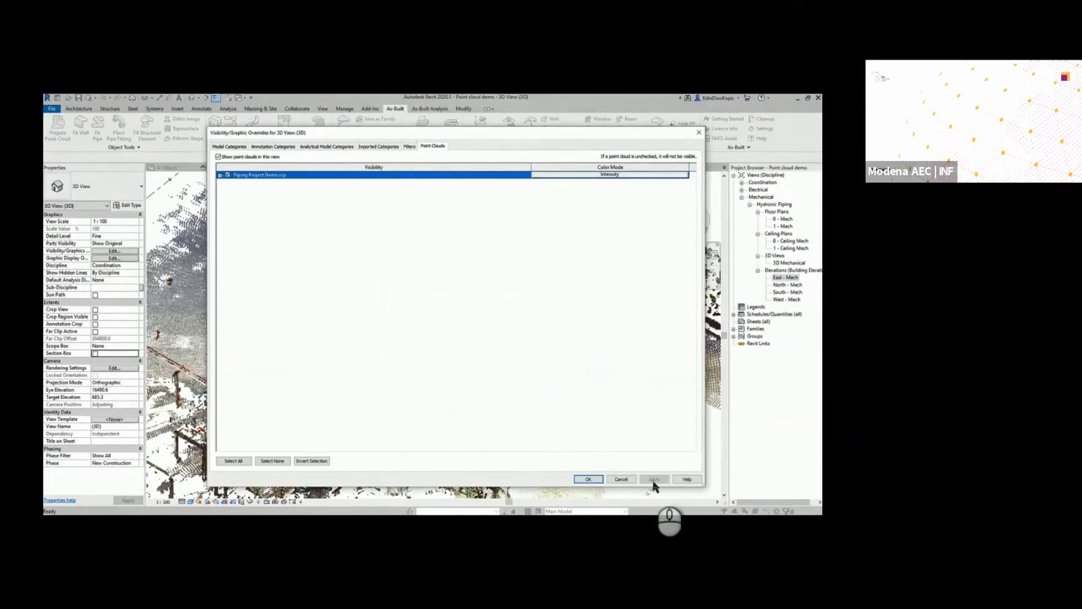
click(587, 478)
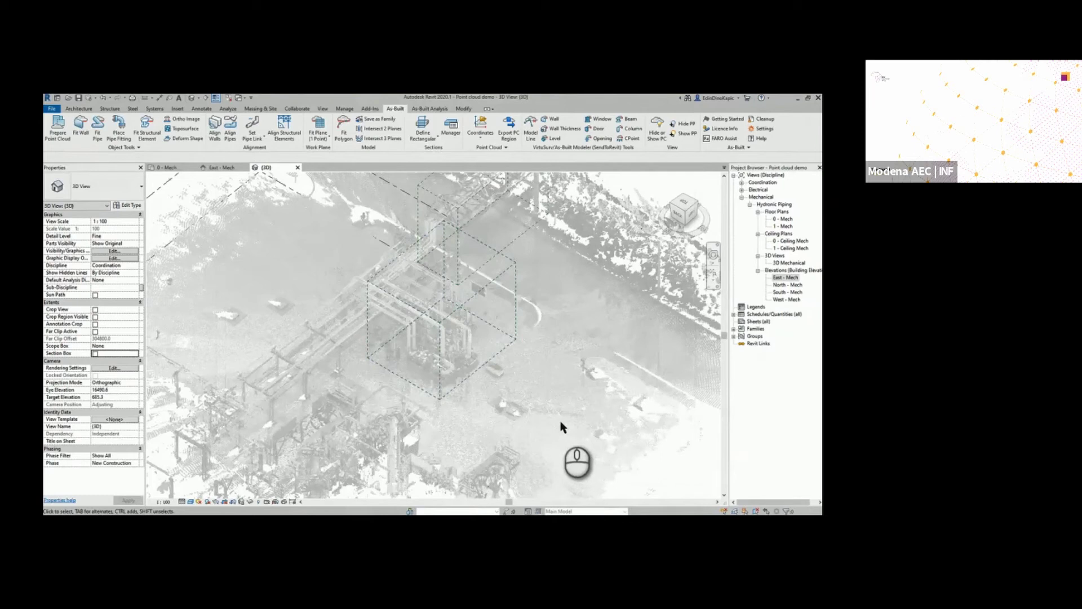
Limit the 3D view to the piping area by assigning Scope Box 1.
click(133, 348)
click(112, 360)
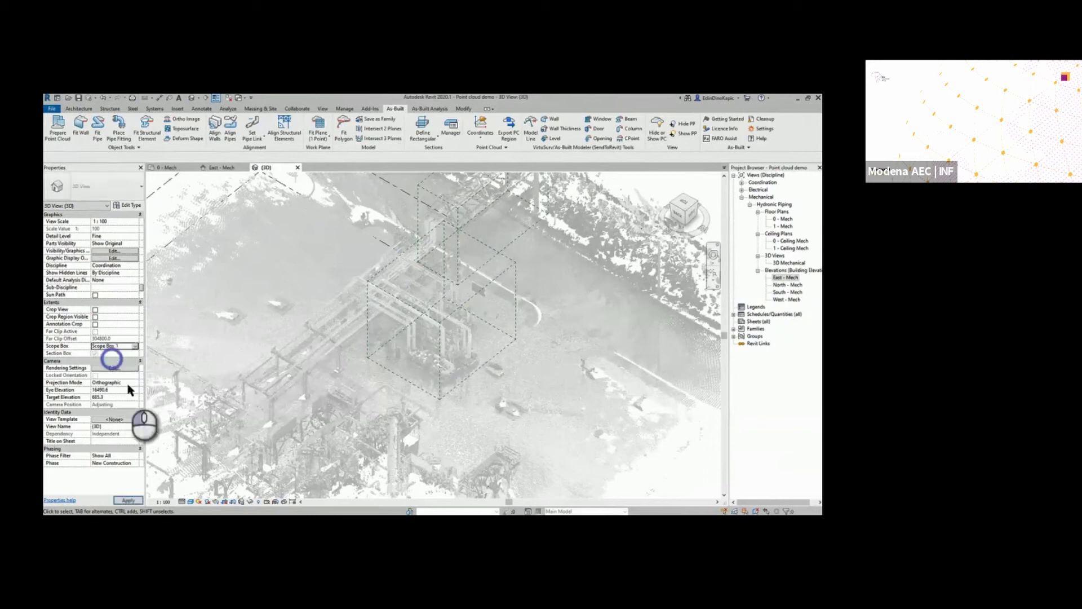
scroll(521, 395, up, 5)
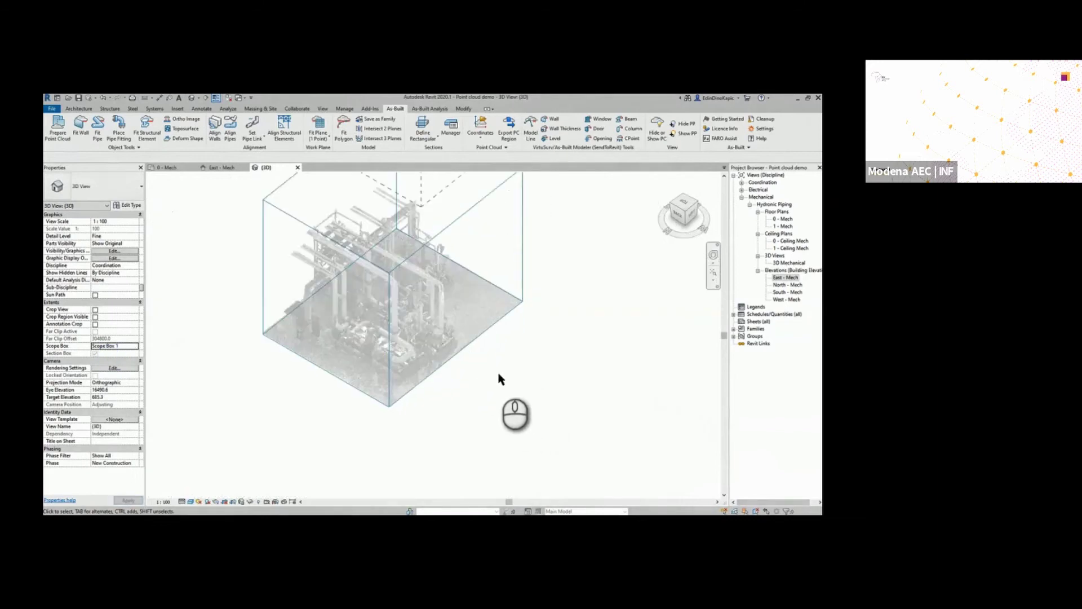
shift+middle_drag(502, 378, 364, 382)
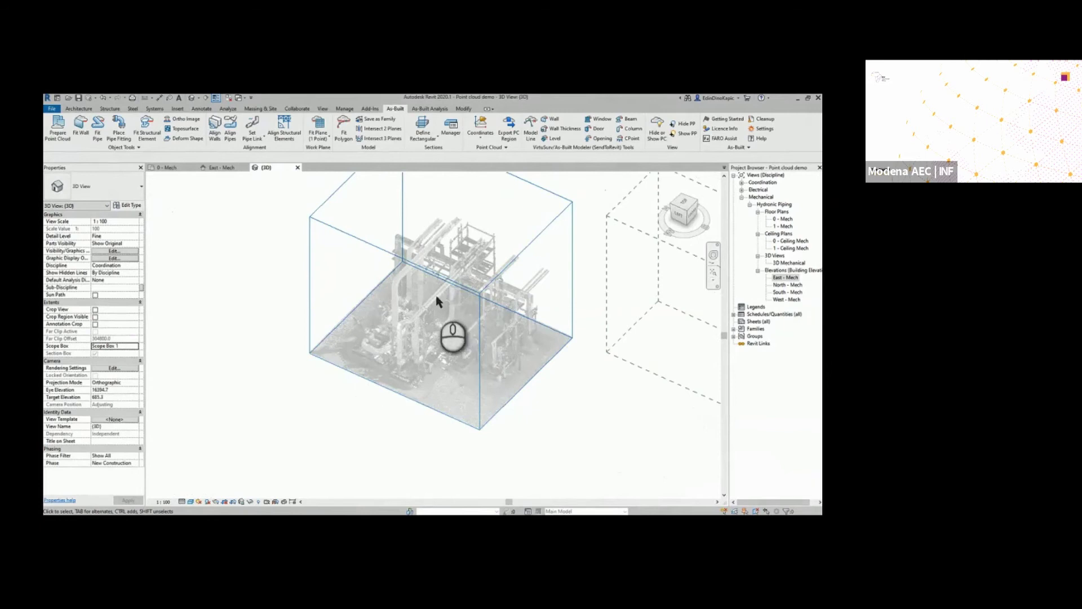
Fit a Hydronic Supply pipe on Level 0 to the uppermost scanned horizontal run, inserting the 350 mm Chilled Water, Steel, Carbon - Schedule 40 type.
scroll(420, 315, up, 6)
shift+middle_drag(419, 332, 392, 273)
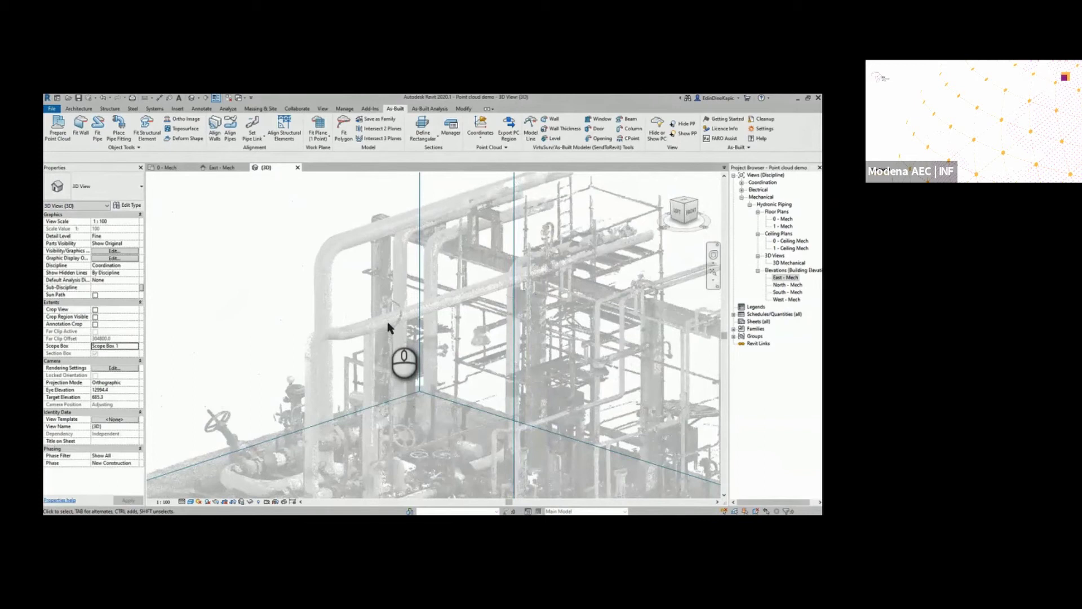
click(99, 138)
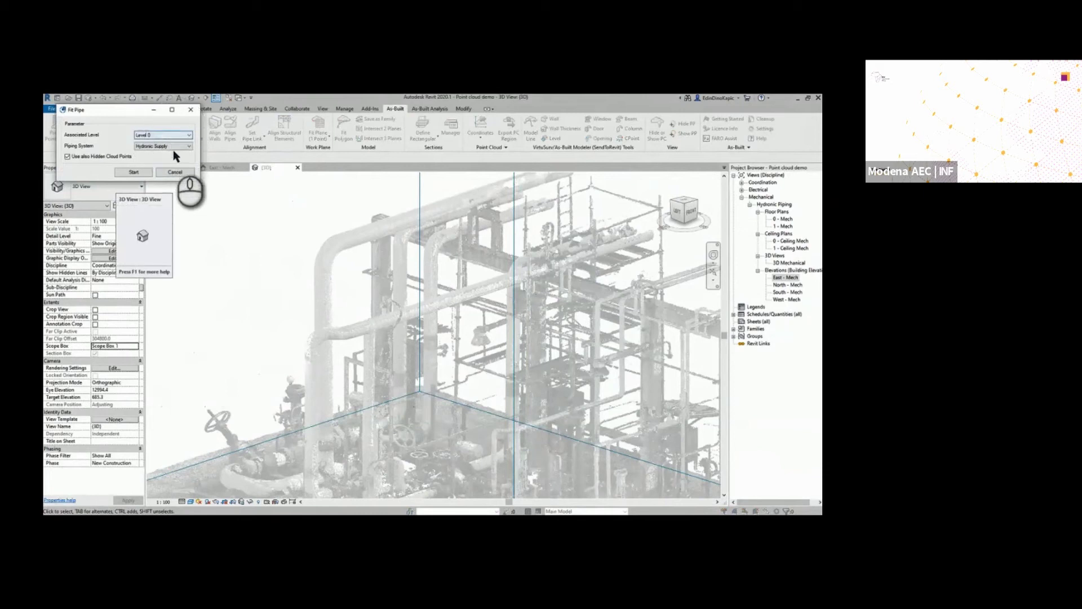
click(141, 173)
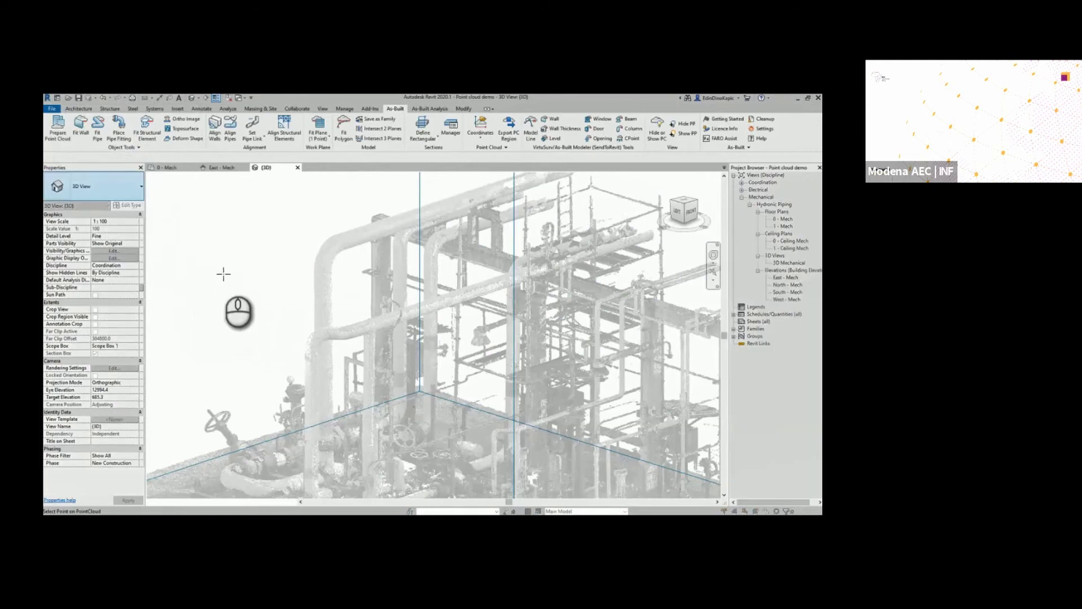
click(492, 190)
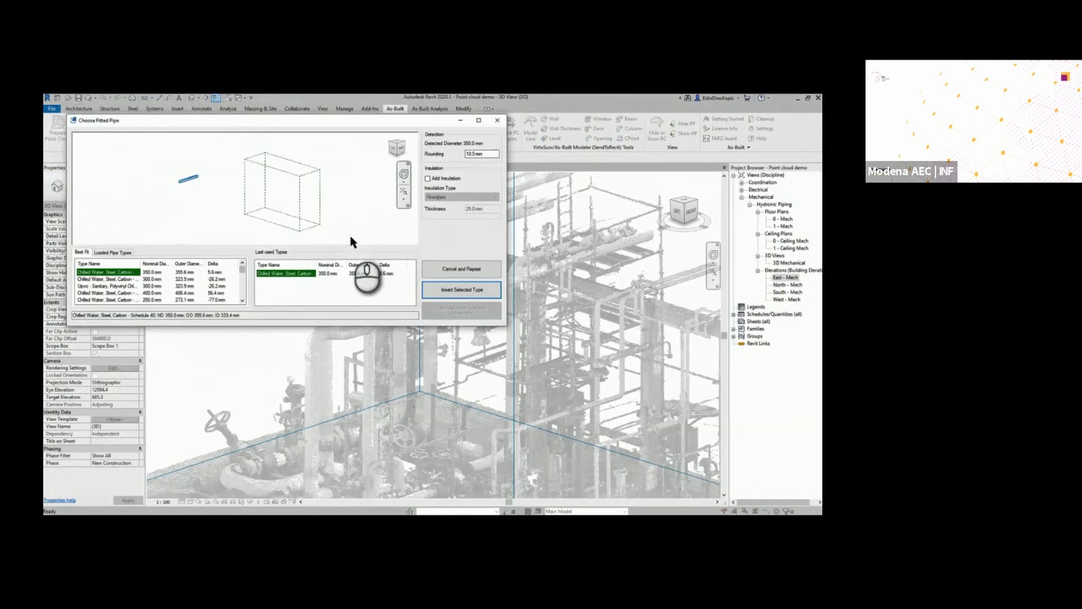
scroll(179, 188, up, 4)
shift+middle_drag(179, 187, 178, 234)
scroll(179, 234, up, 2)
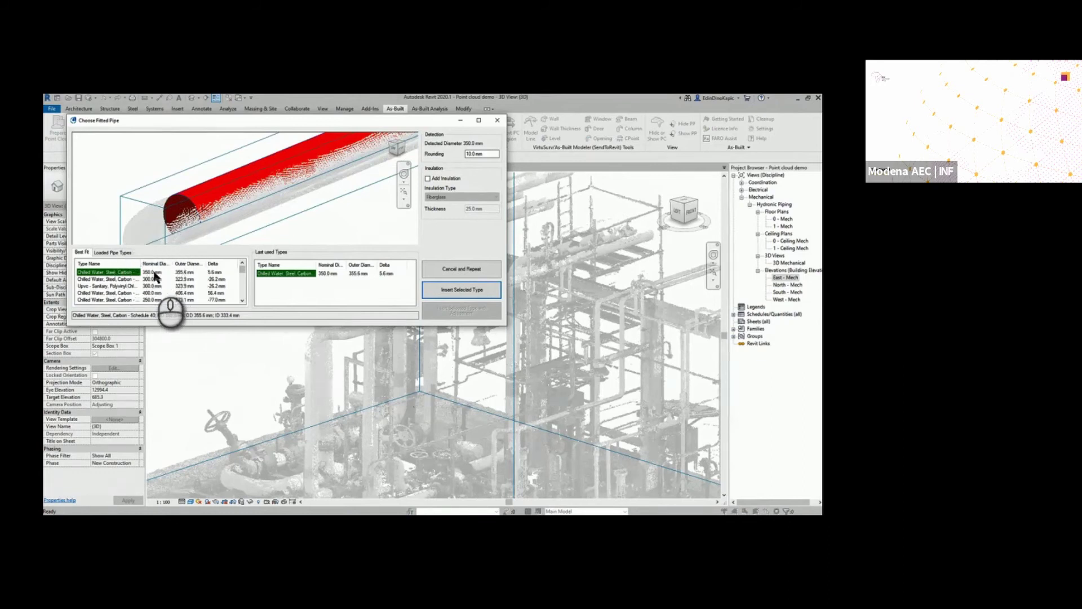
click(453, 289)
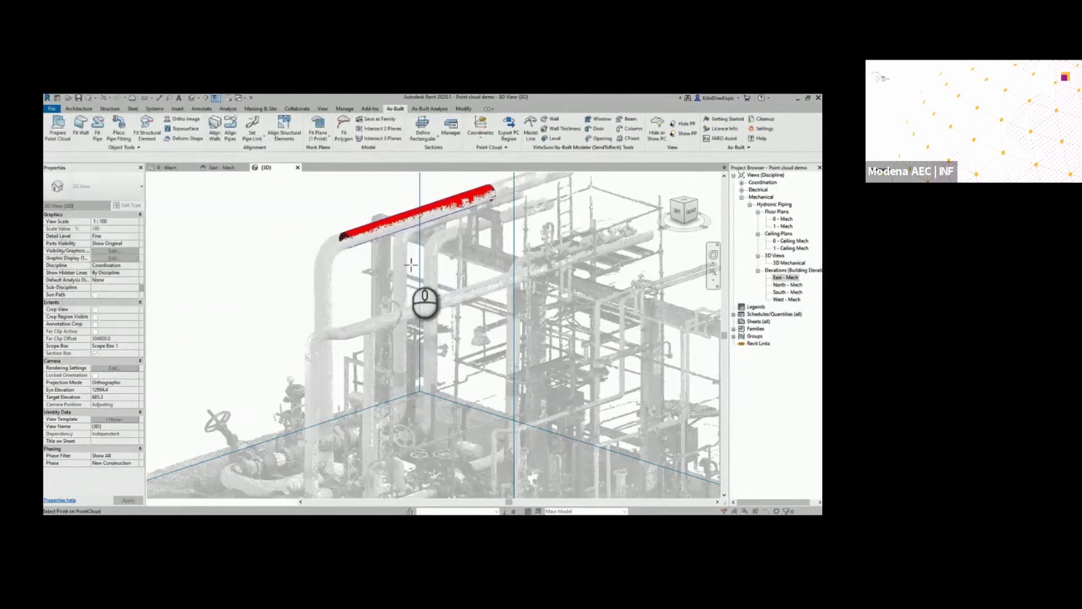
Fit a pipe to the vertical run below the upper bend, inserting the 350 mm Chilled Water carbon steel type, and end the pipe fitting.
scroll(361, 298, up, 1)
mouse_move(363, 305)
middle_down()
mouse_move(364, 291)
mouse_move(378, 295)
middle_up()
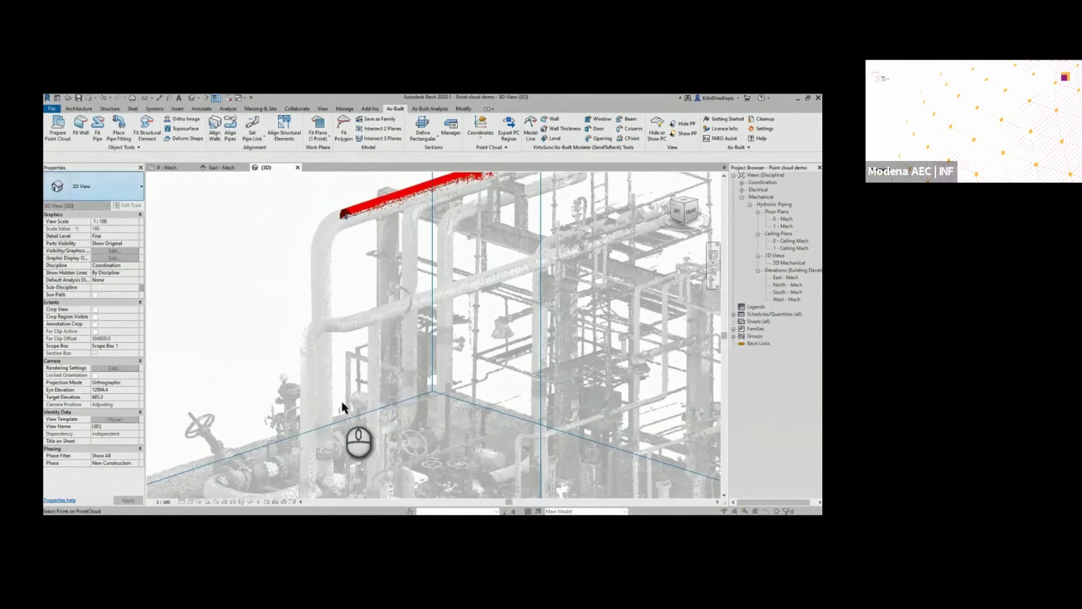
click(324, 404)
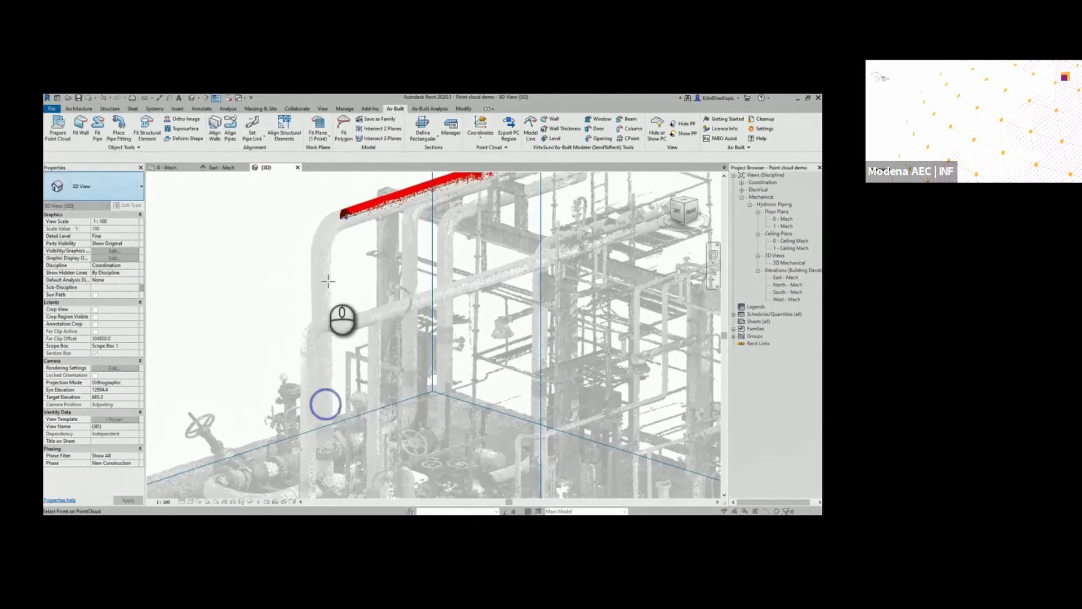
click(322, 254)
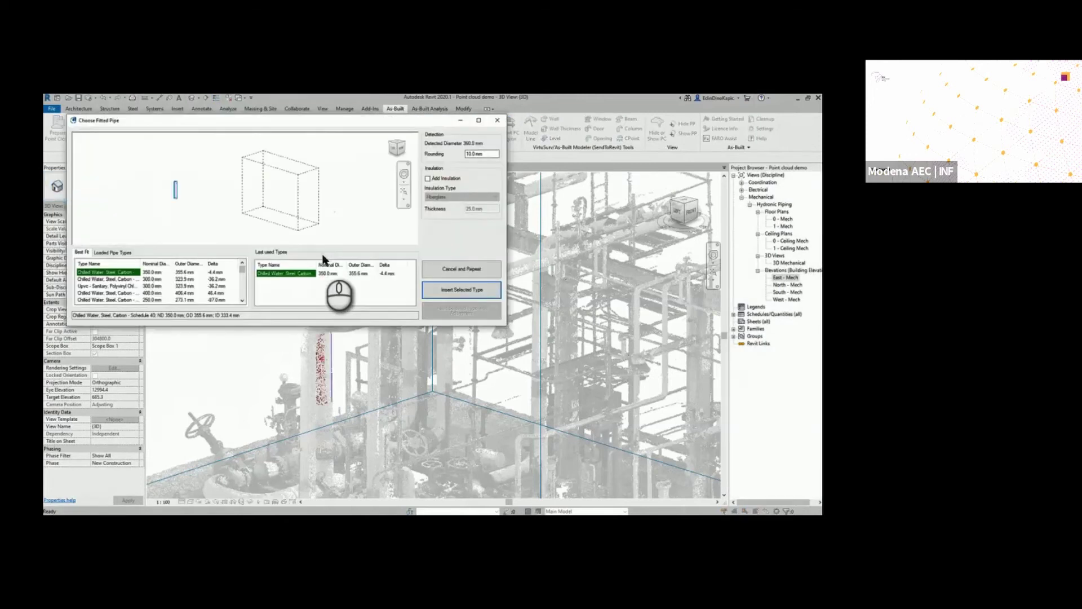
scroll(176, 191, up, 5)
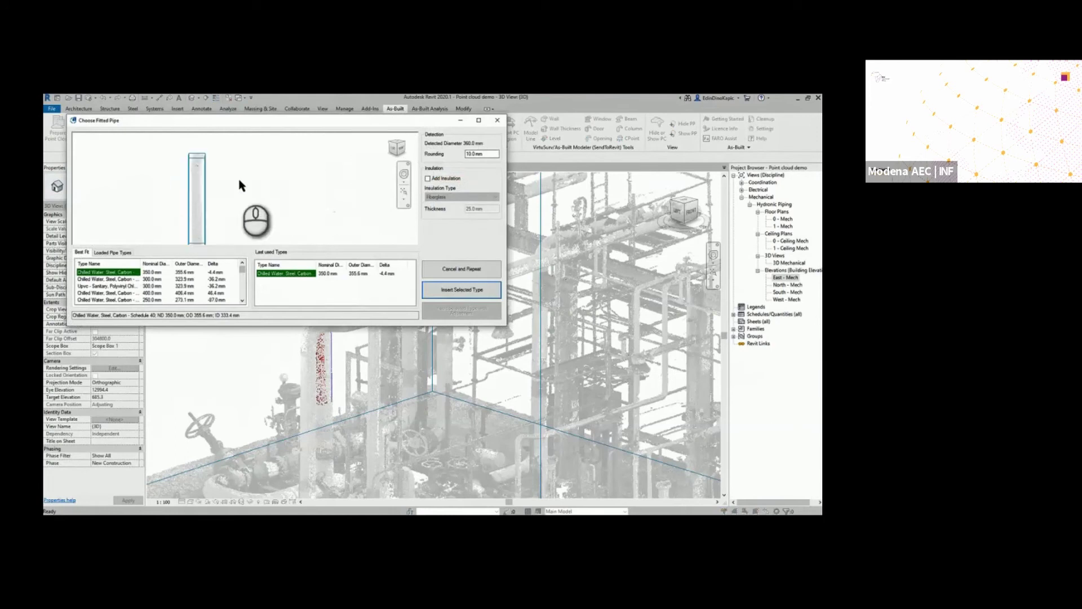
middle_drag(223, 179, 248, 215)
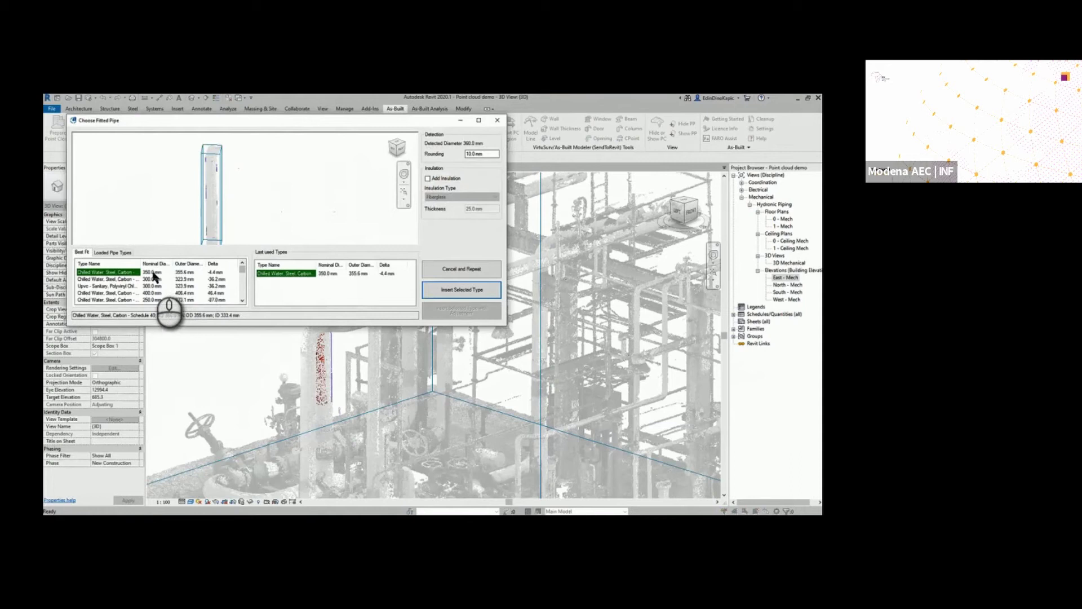
click(302, 276)
click(456, 290)
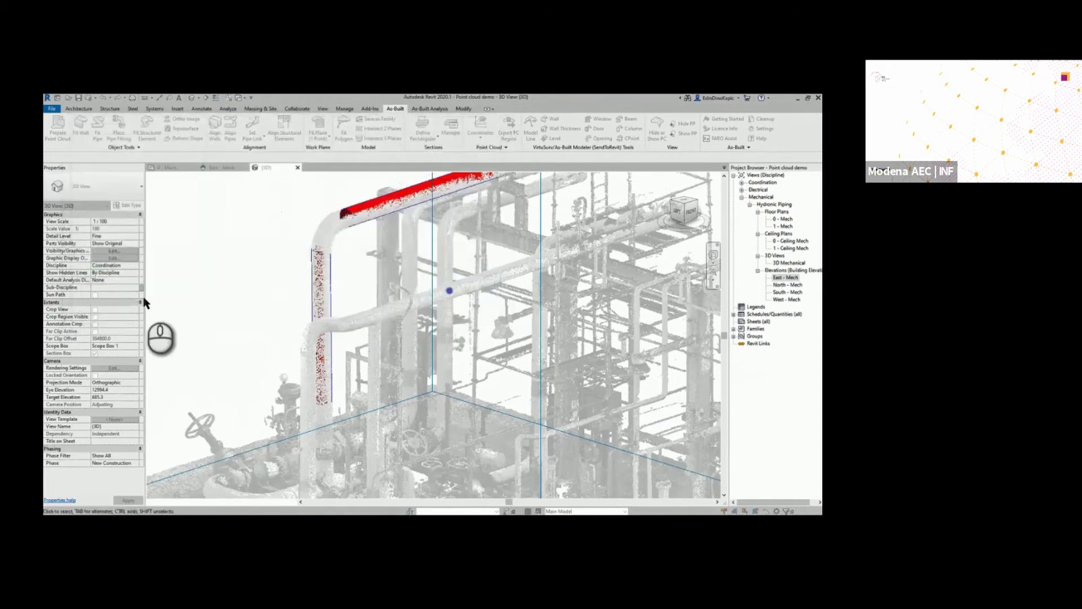
click(182, 233)
Place an M_Elbow - Generic: Standard pipe fitting between the open ends of the horizontal and vertical pipes.
scroll(270, 253, up, 2)
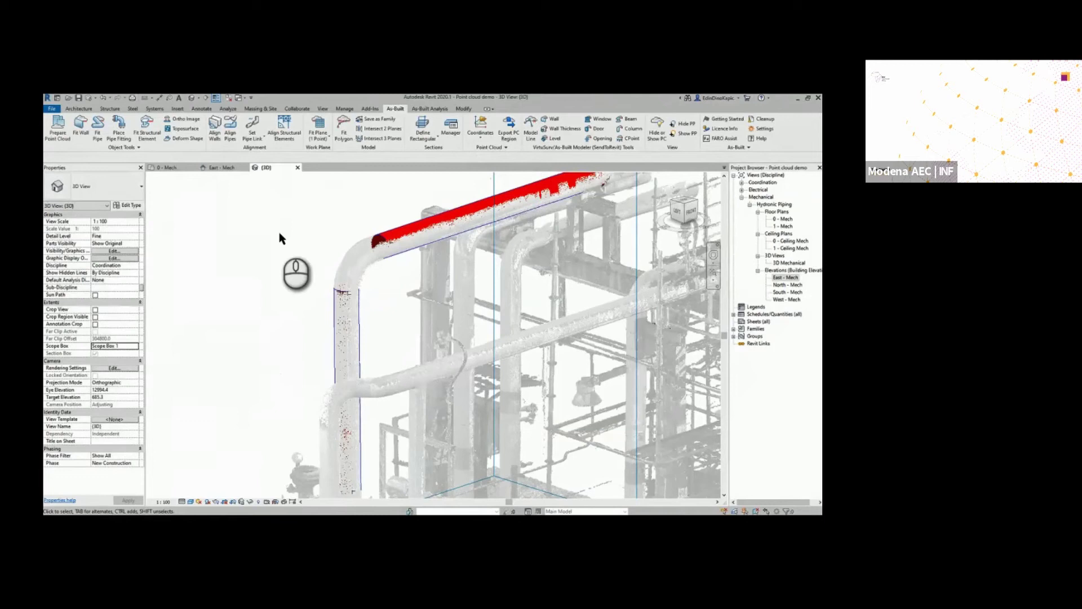
click(121, 126)
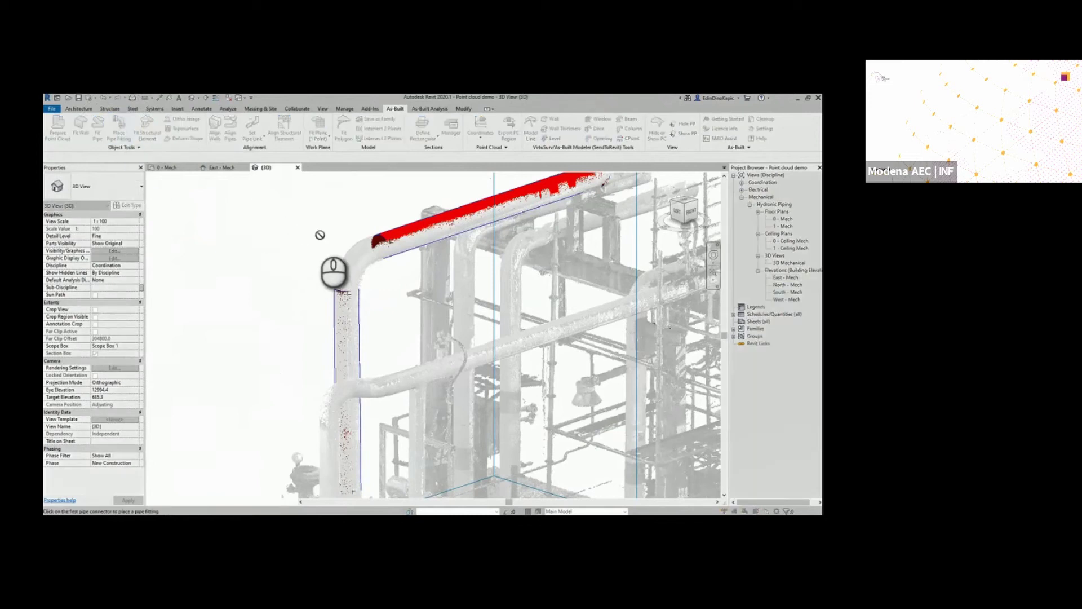
click(381, 241)
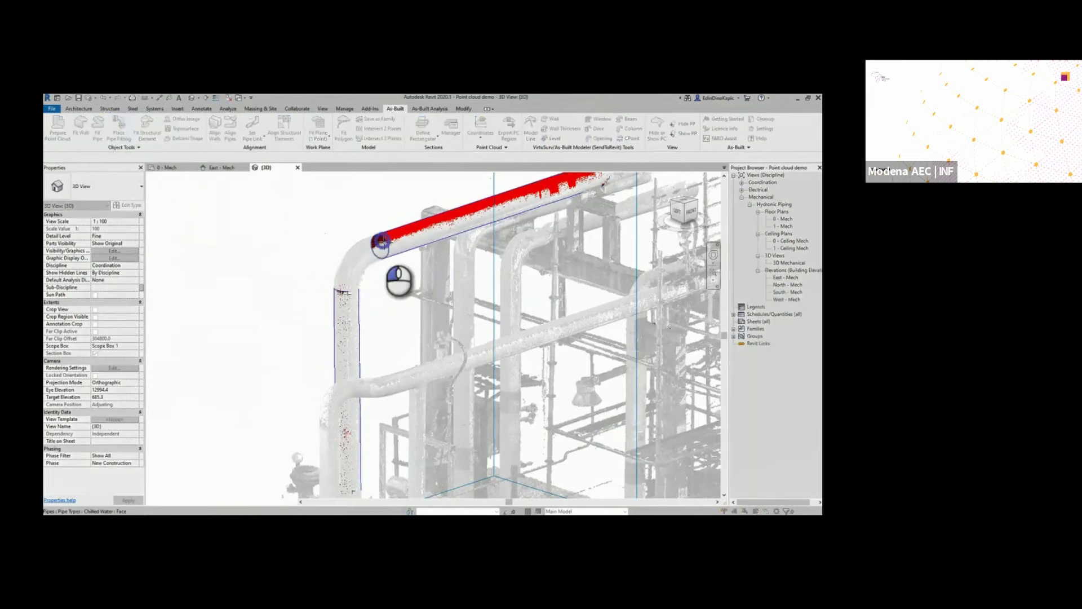
click(342, 291)
click(450, 319)
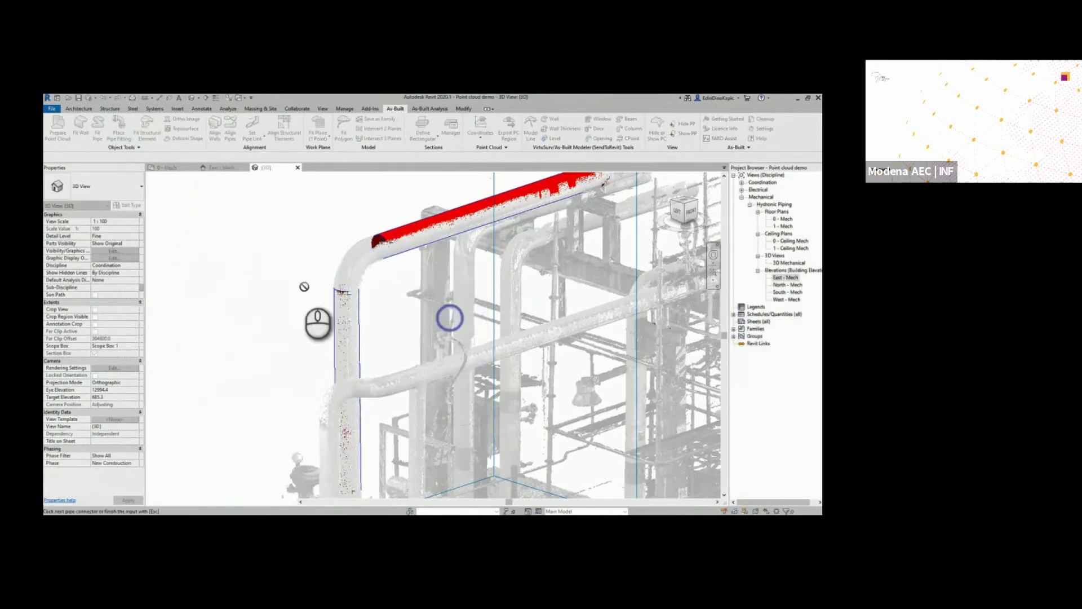
key(Escape)
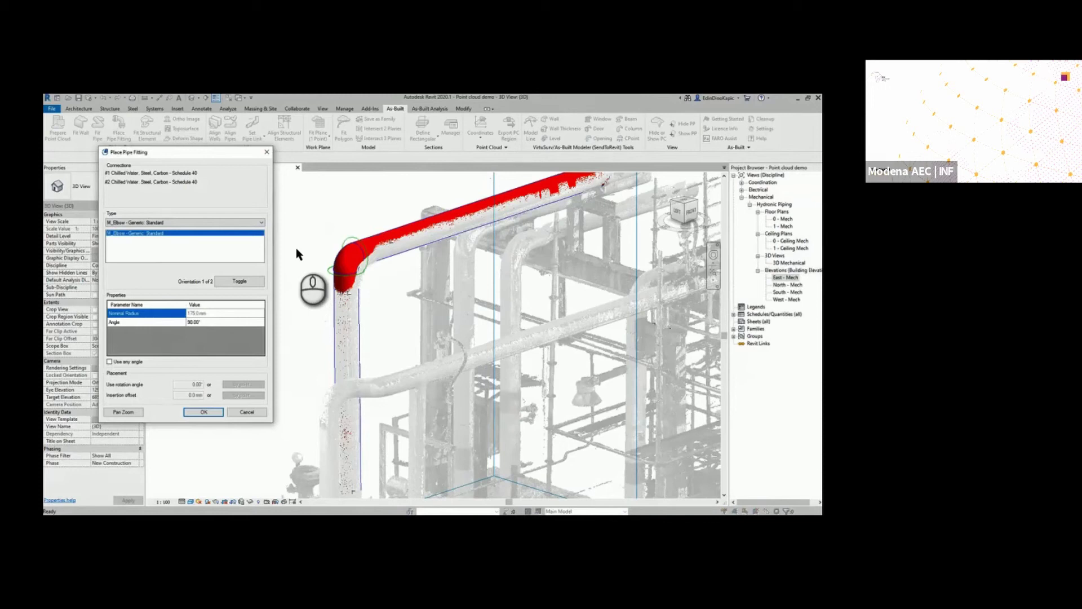
click(230, 223)
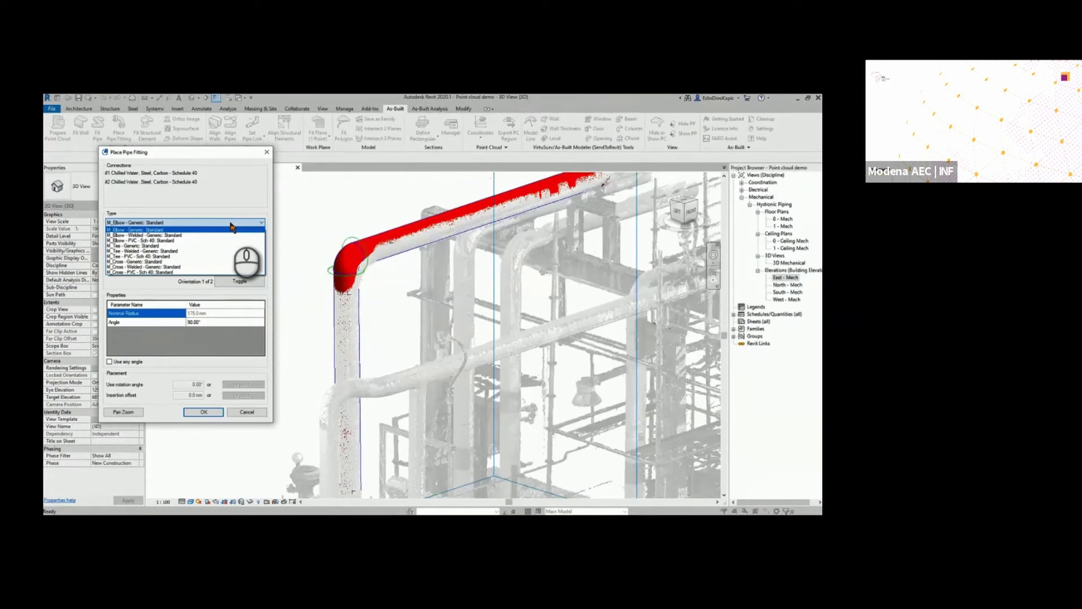
click(230, 224)
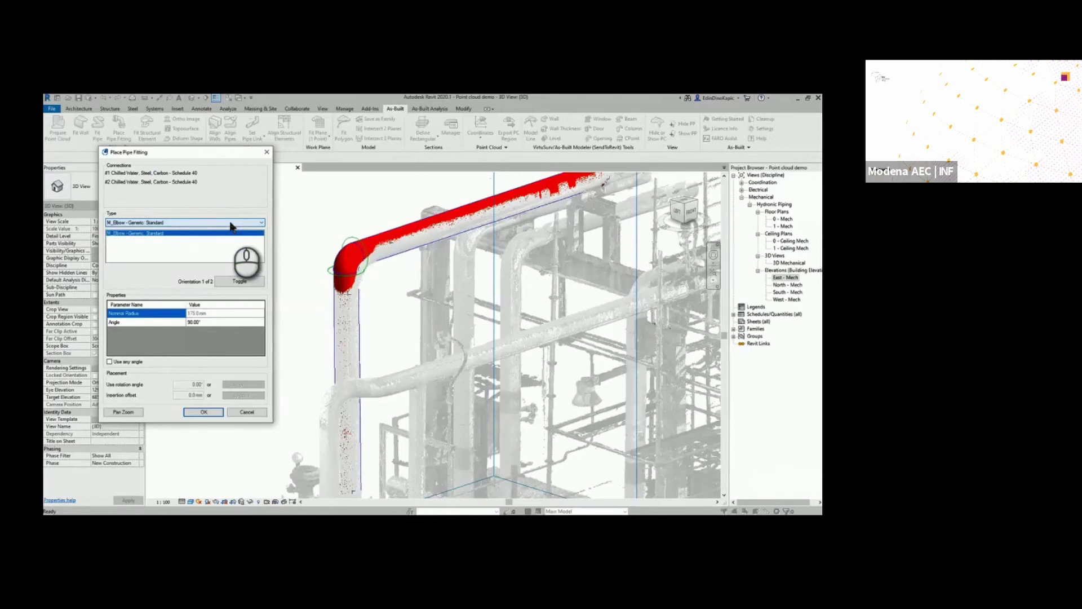
click(203, 412)
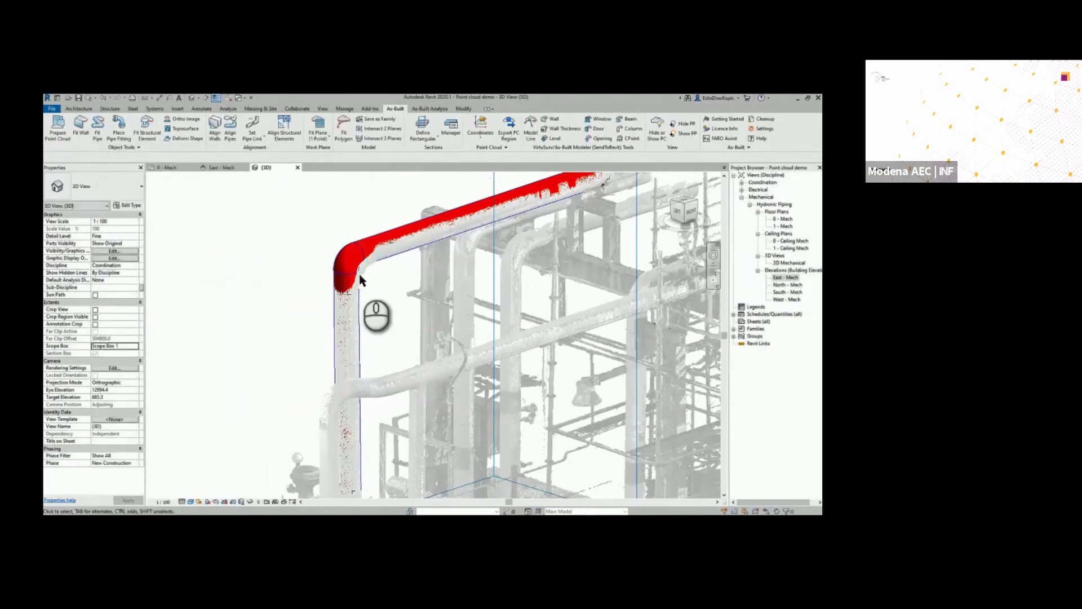
Align the connected pipes and elbow with Align Pipes, using the precise alignment mode.
shift+middle_drag(369, 309, 372, 344)
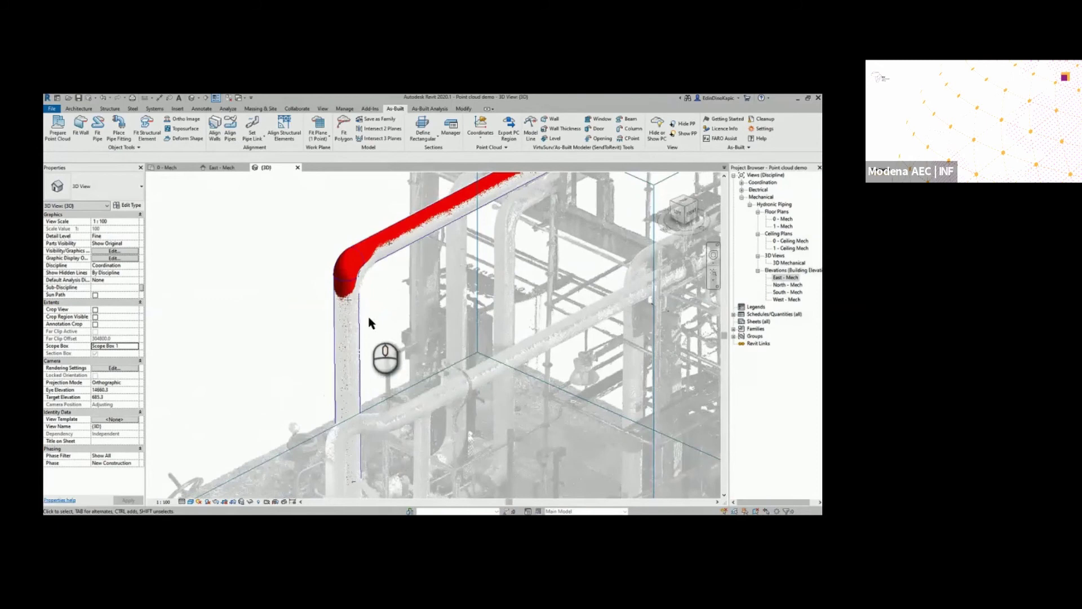
scroll(367, 314, up, 5)
shift+middle_drag(379, 338, 397, 361)
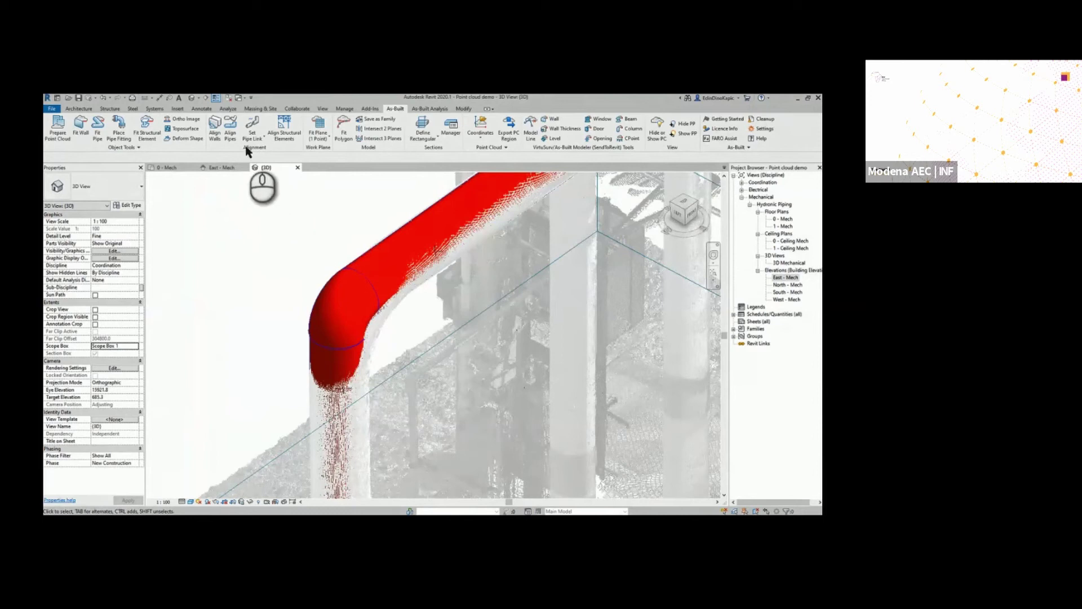
click(232, 137)
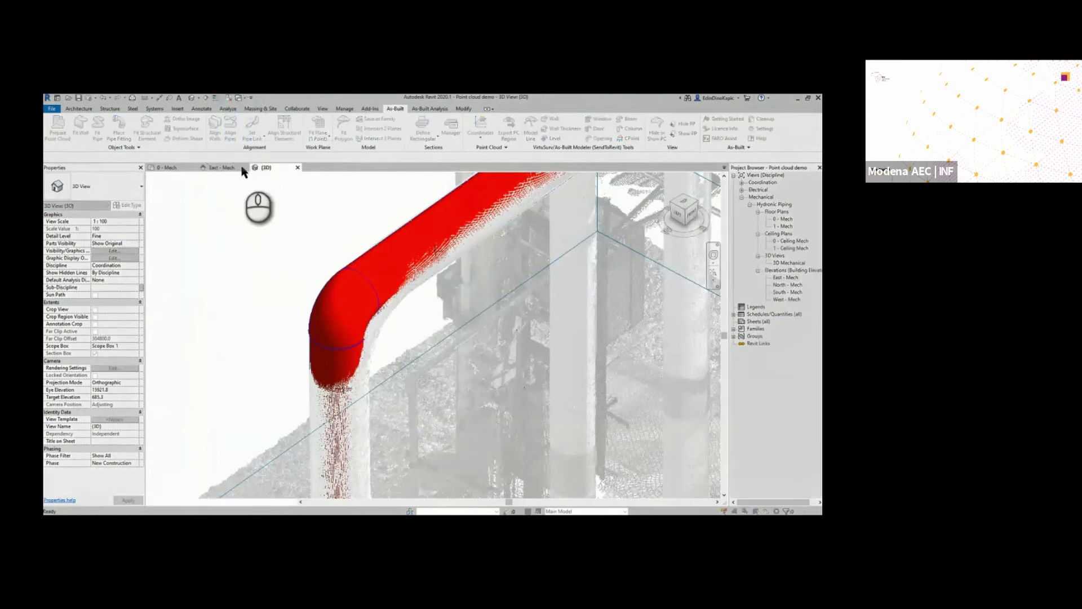
click(373, 255)
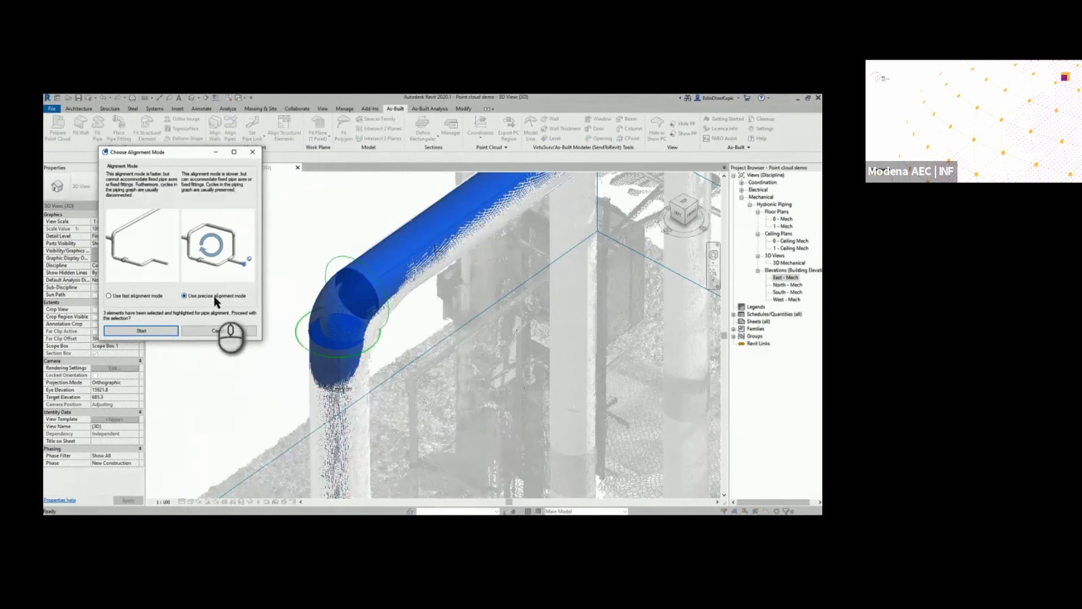
click(162, 332)
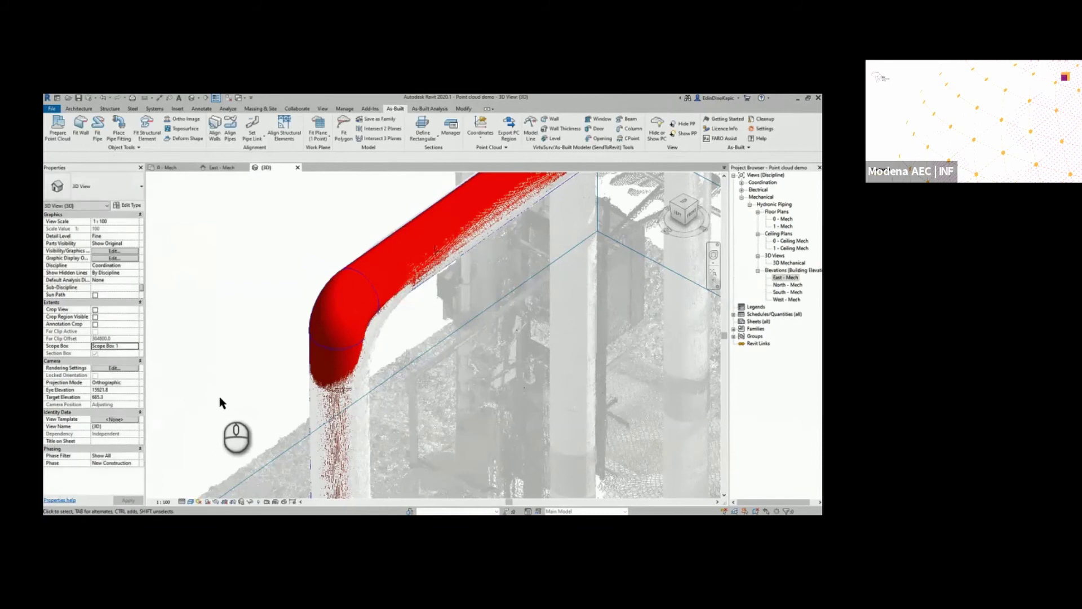
scroll(221, 395, down, 4)
middle_drag(227, 416, 270, 372)
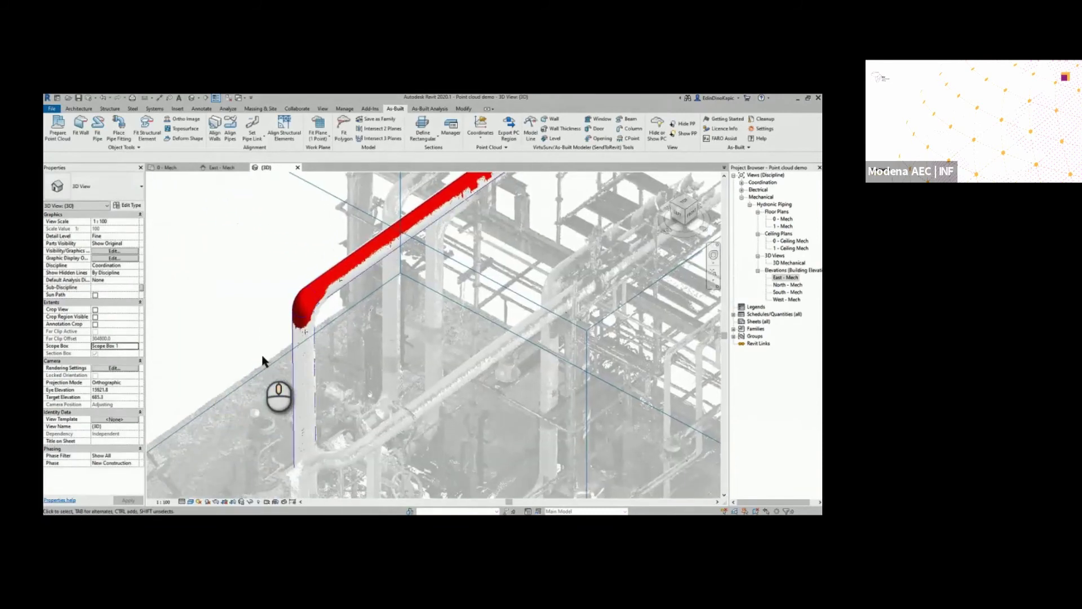